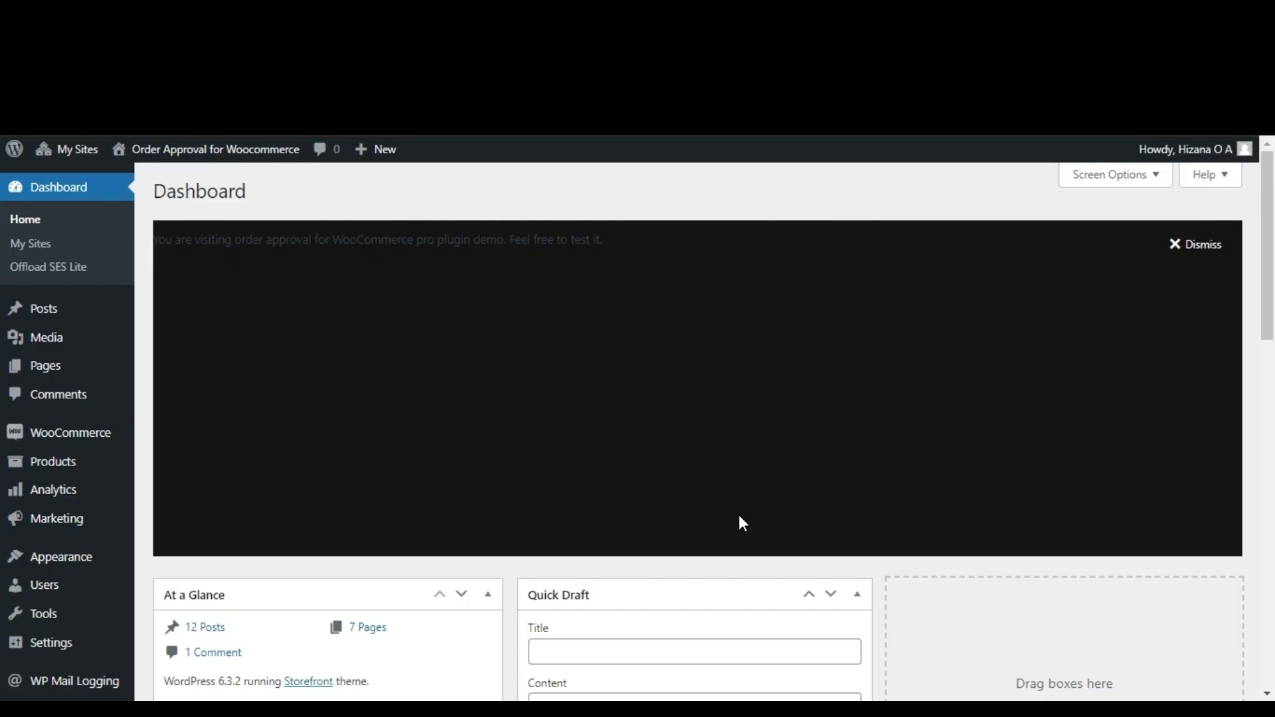
Open the SG Order Approval Pro section under WooCommerce Settings > Advanced
{"action": "scroll", "coordinate": [104, 412], "scroll_direction": "down", "scroll_amount": 1}
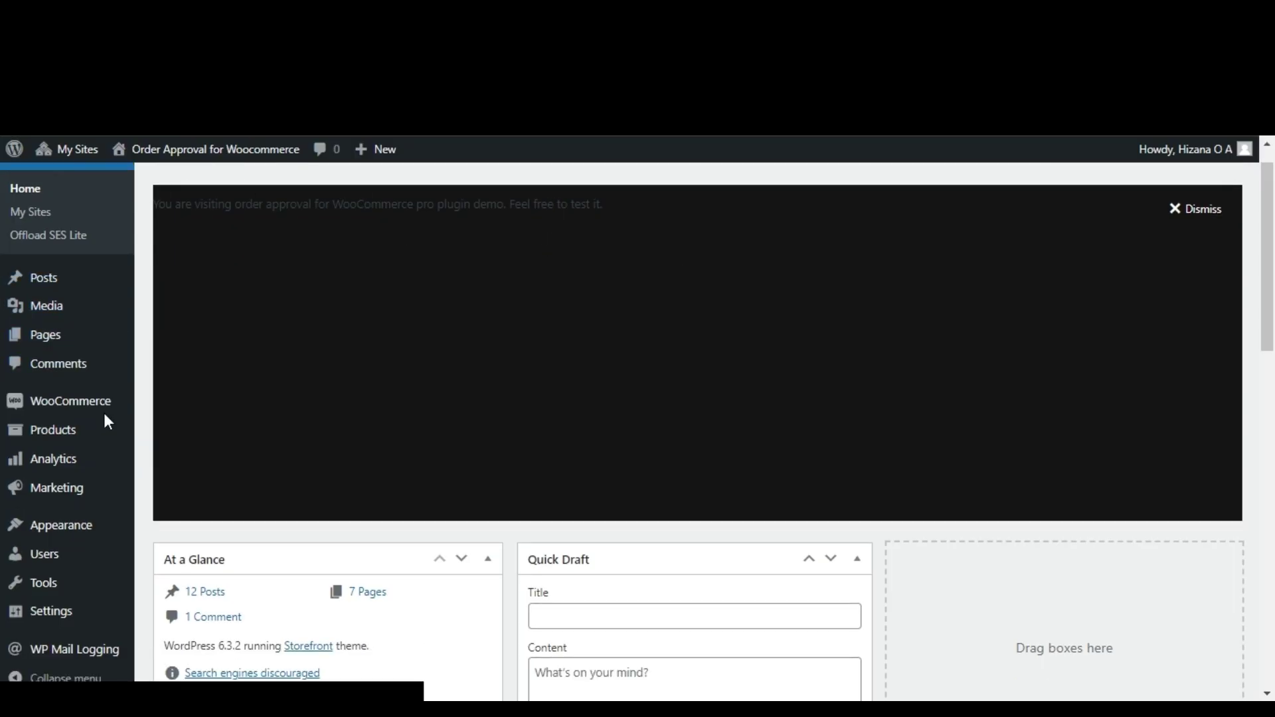
{"action": "mouse_move", "coordinate": [104, 412]}
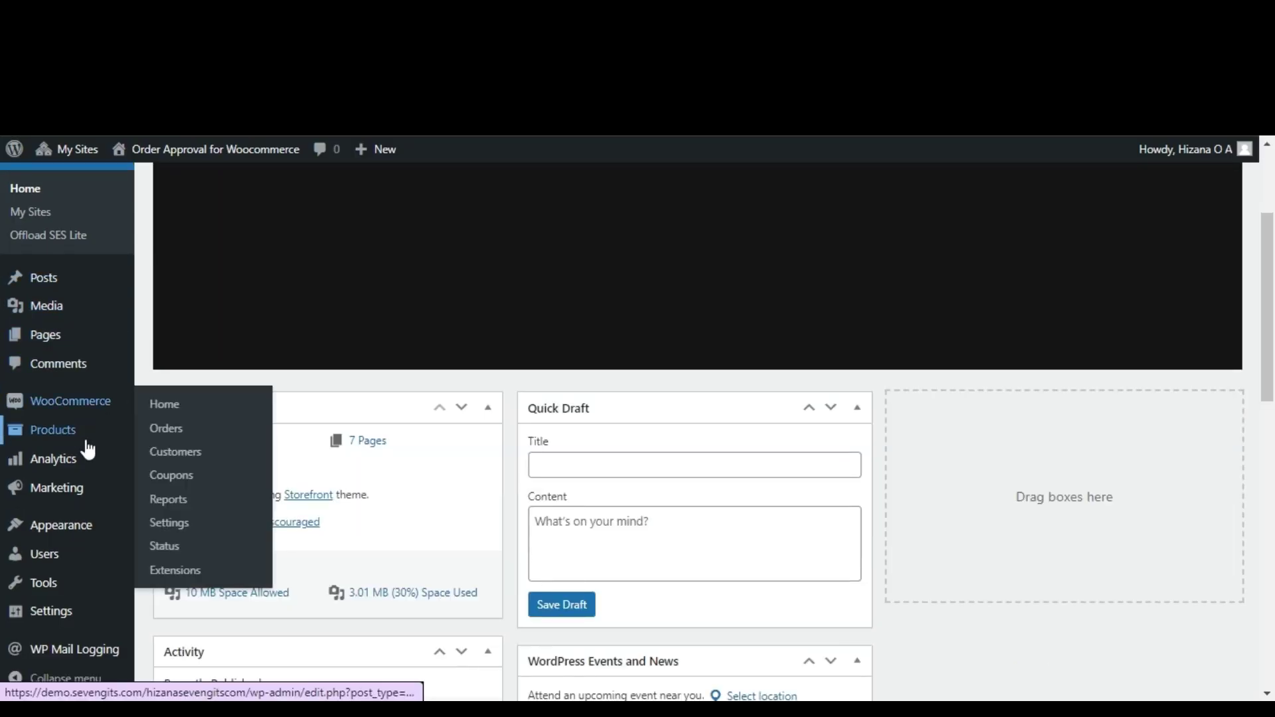
{"action": "left_click", "coordinate": [171, 524]}
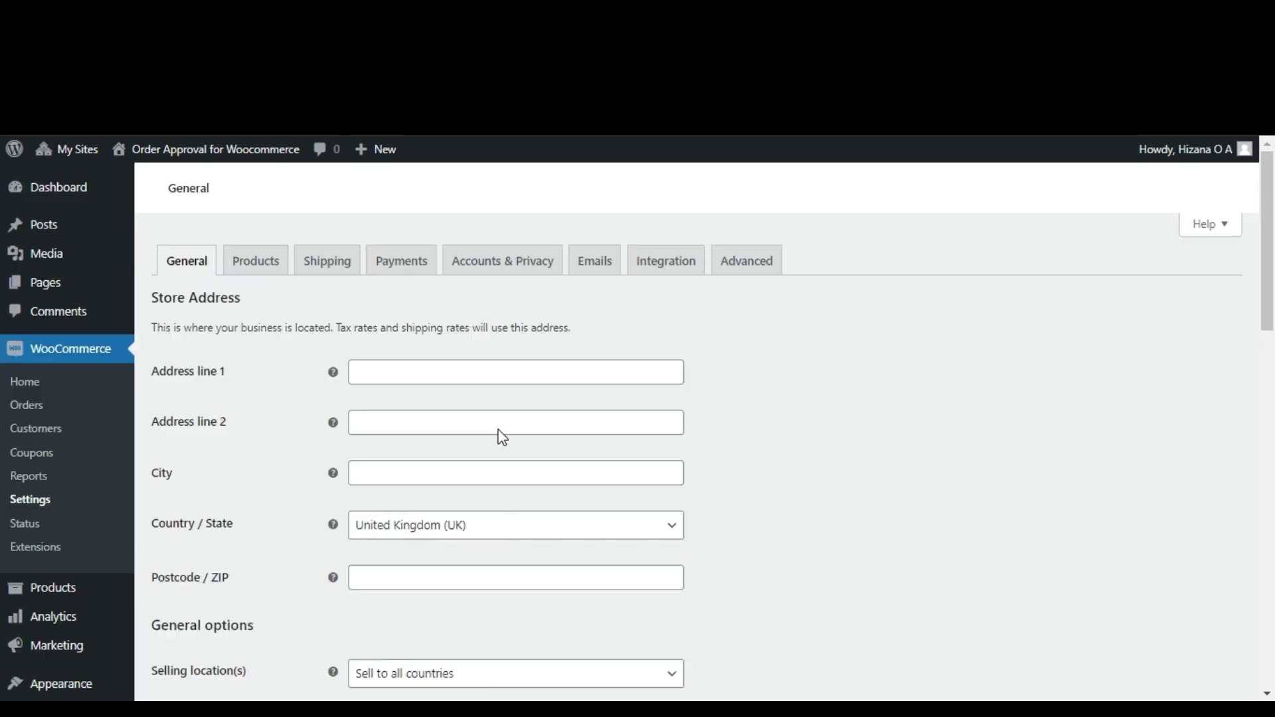
{"action": "left_click", "coordinate": [743, 269]}
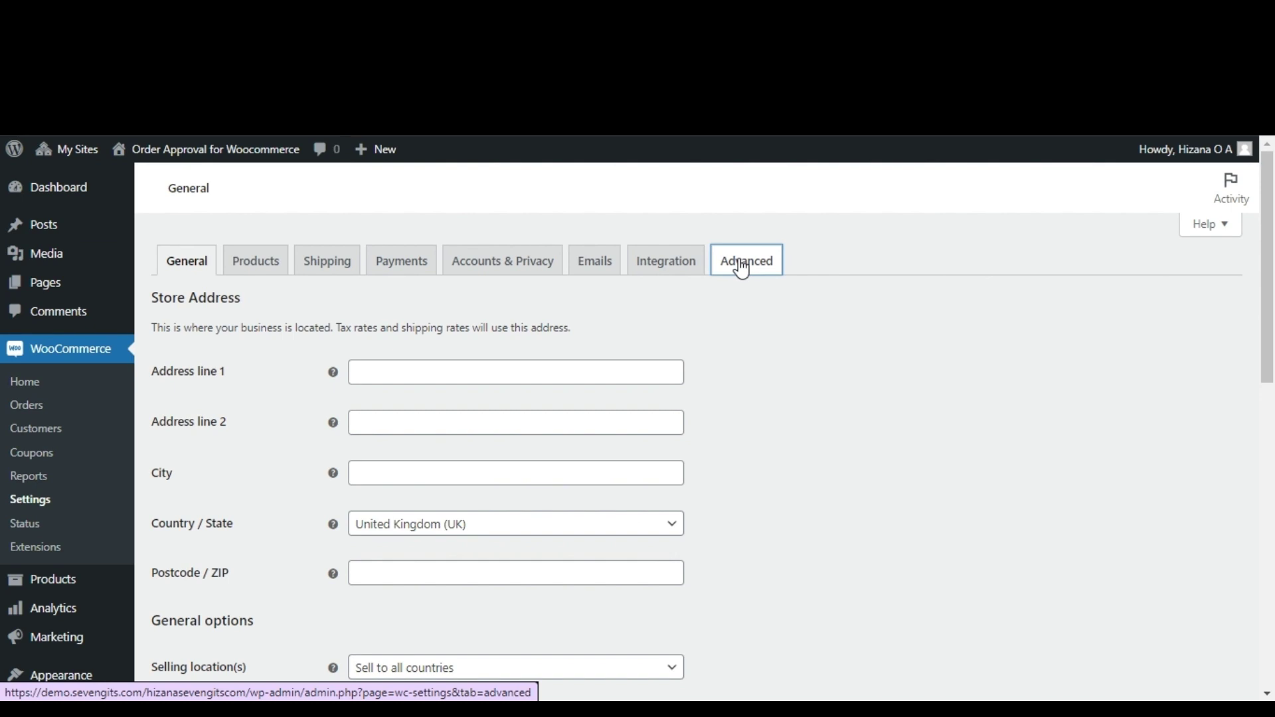
{"action": "left_click", "coordinate": [528, 292]}
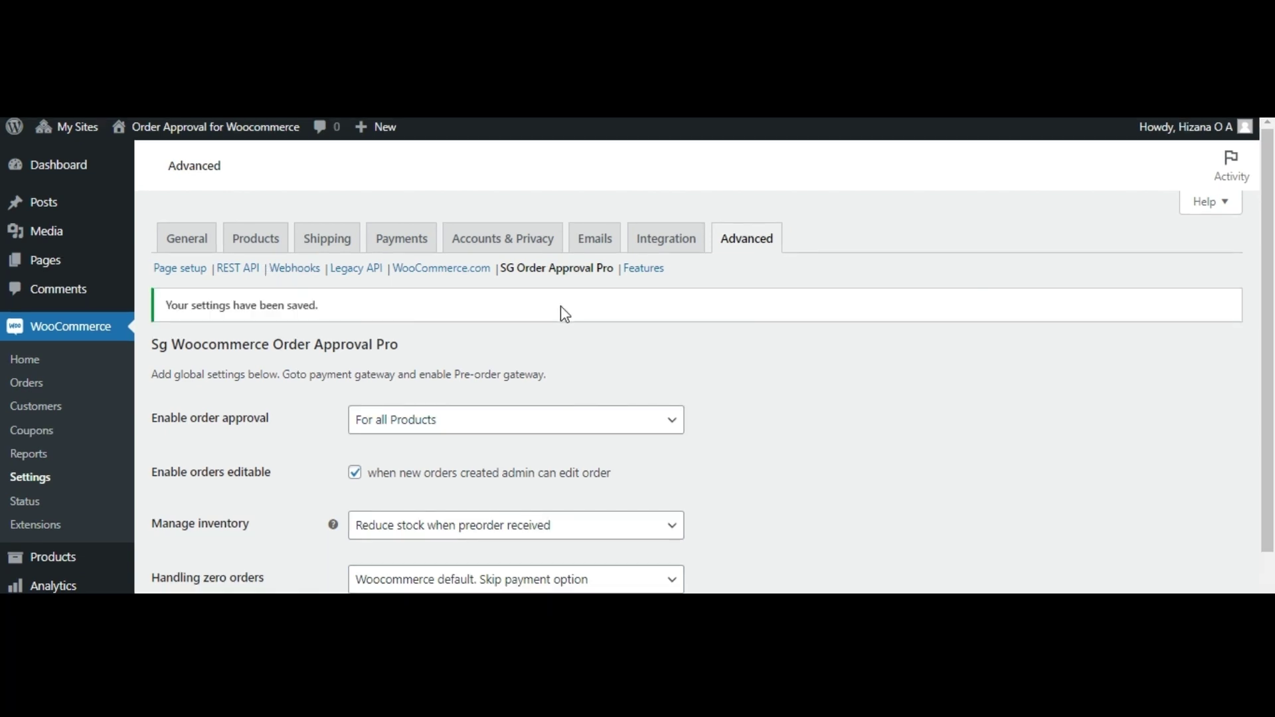
Confirm For all Products as the order approval scope and save the settings
{"action": "scroll", "coordinate": [561, 306], "scroll_direction": "down", "scroll_amount": 2}
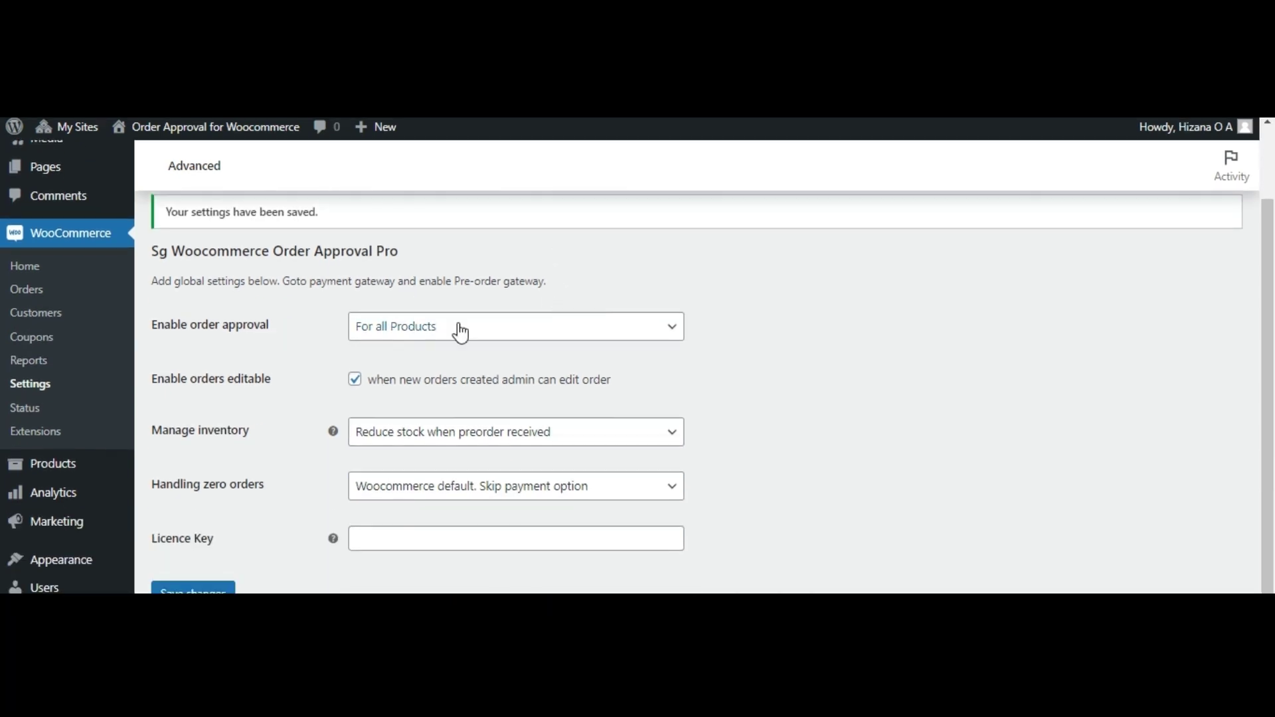
{"action": "left_click", "coordinate": [550, 325]}
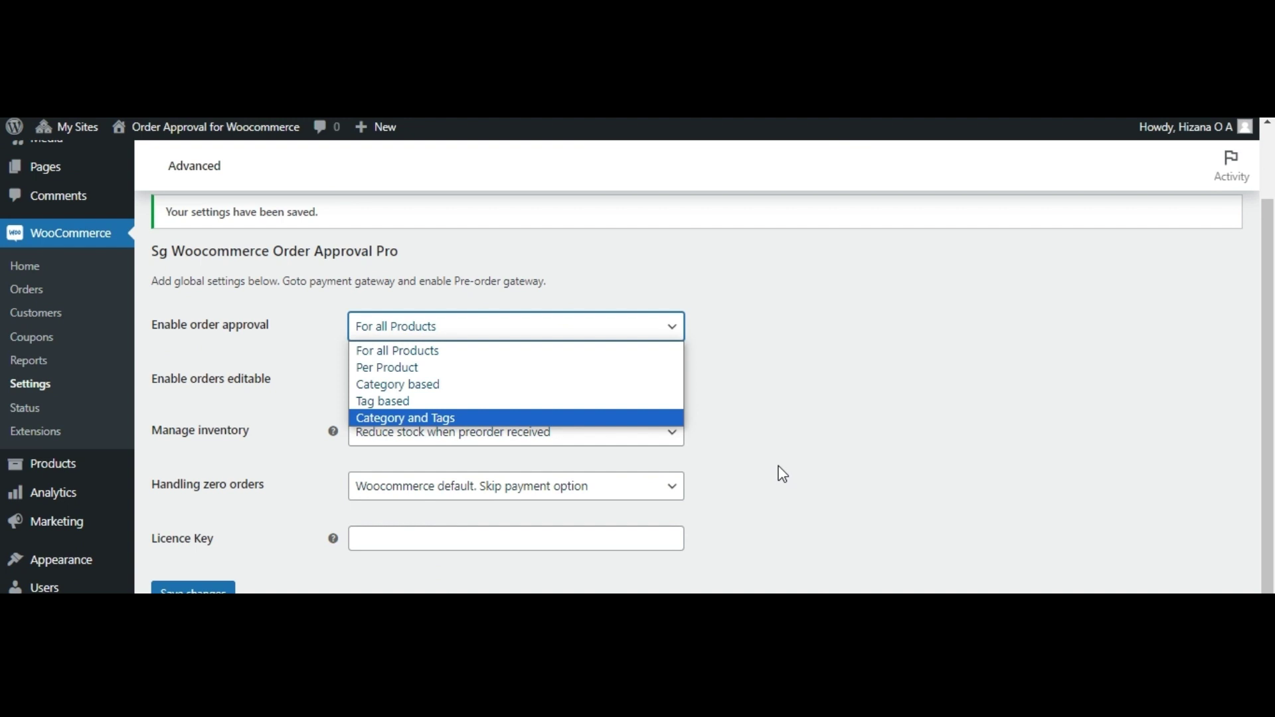
{"action": "left_click", "coordinate": [592, 352]}
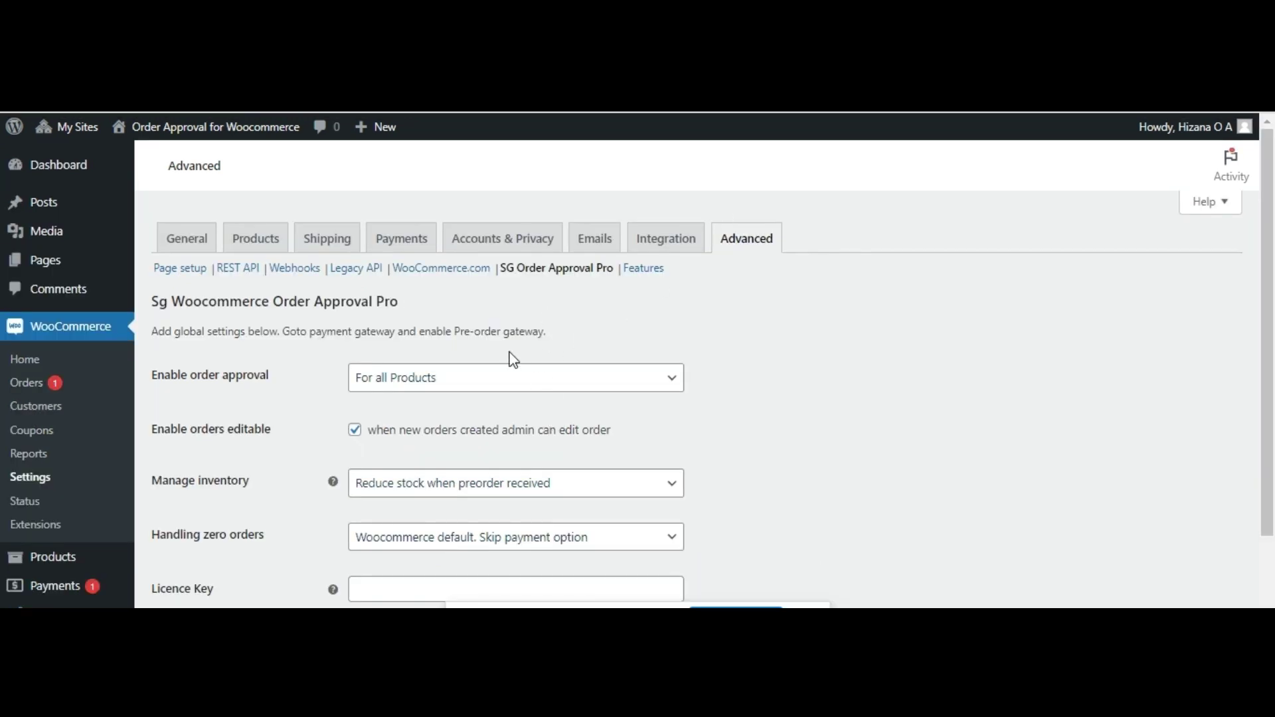
{"action": "left_click", "coordinate": [479, 380]}
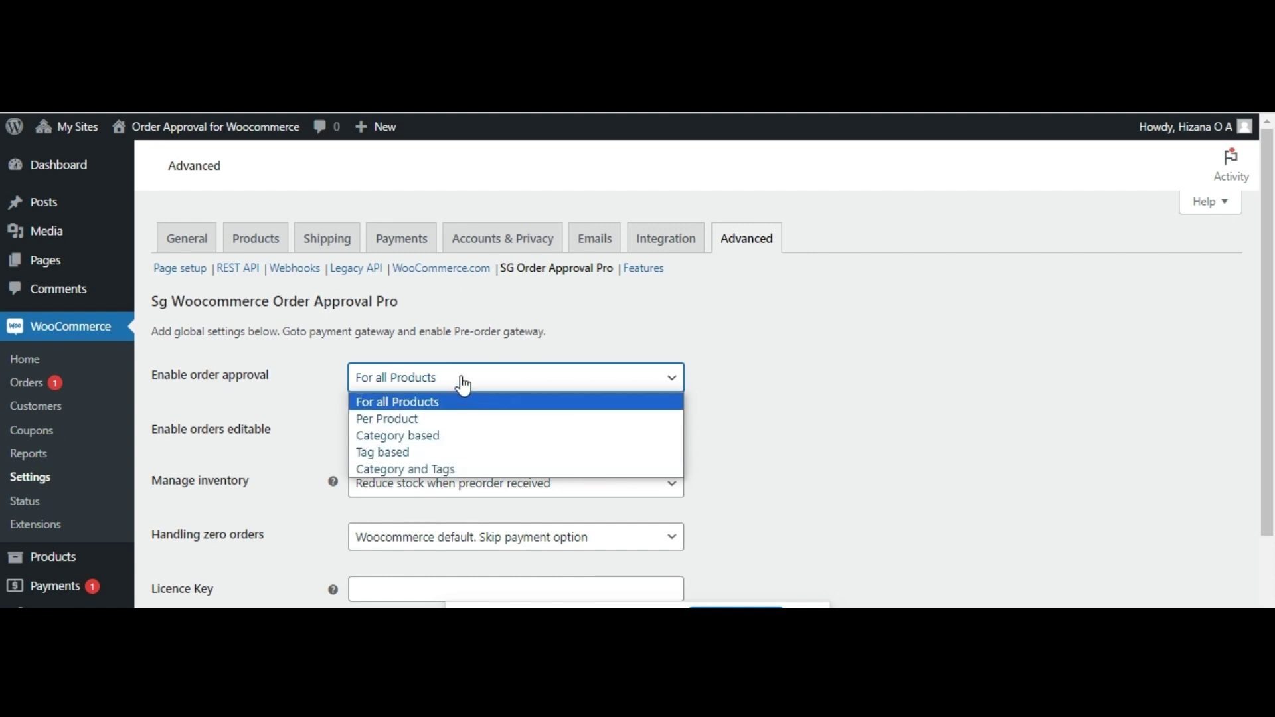
{"action": "left_click", "coordinate": [455, 409]}
{"action": "scroll", "coordinate": [456, 412], "scroll_direction": "down", "scroll_amount": 3}
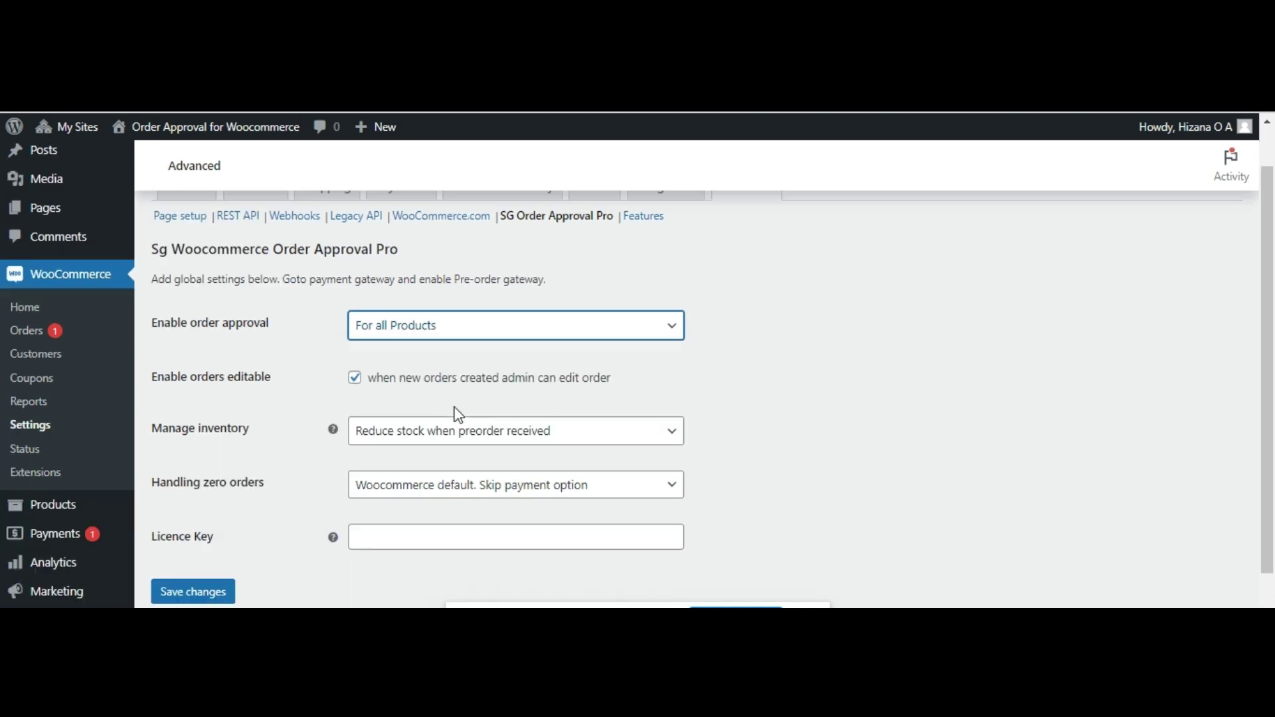
{"action": "left_click", "coordinate": [175, 459]}
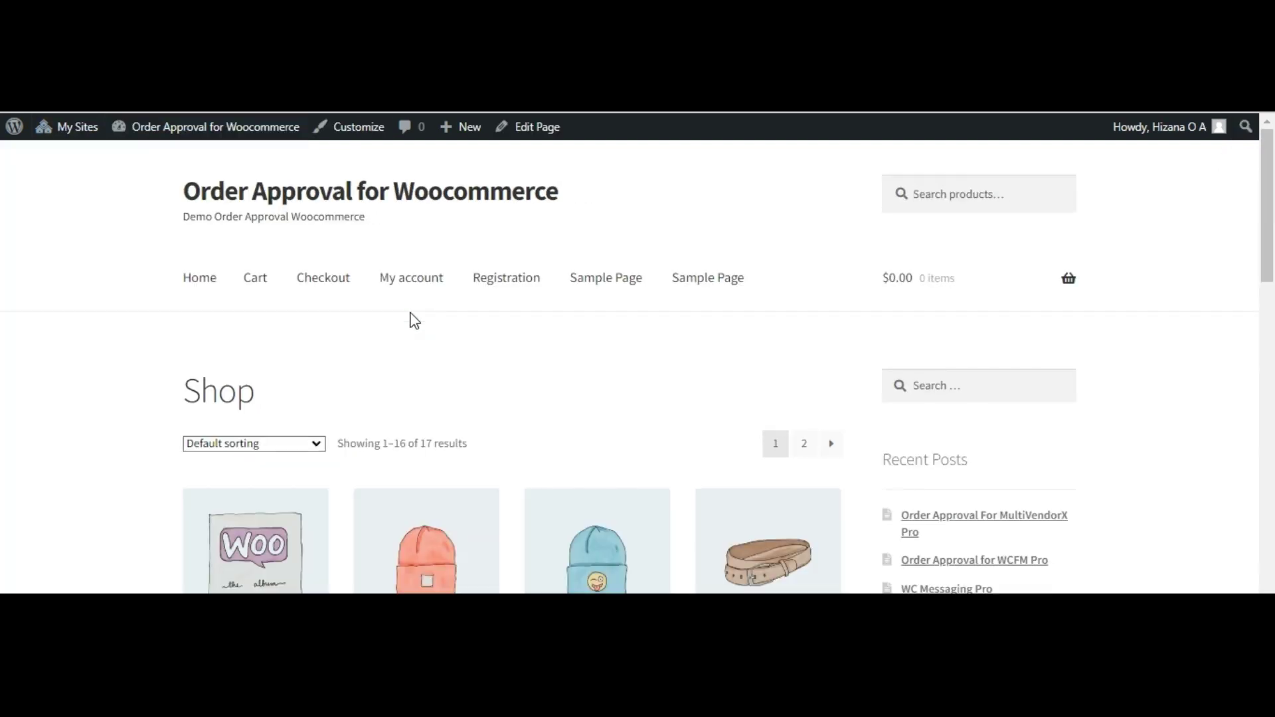
Add Beanie with Logo to the cart and place a test order with Pre Order payment
{"action": "scroll", "coordinate": [615, 318], "scroll_direction": "down", "scroll_amount": 4}
{"action": "left_click", "coordinate": [617, 312]}
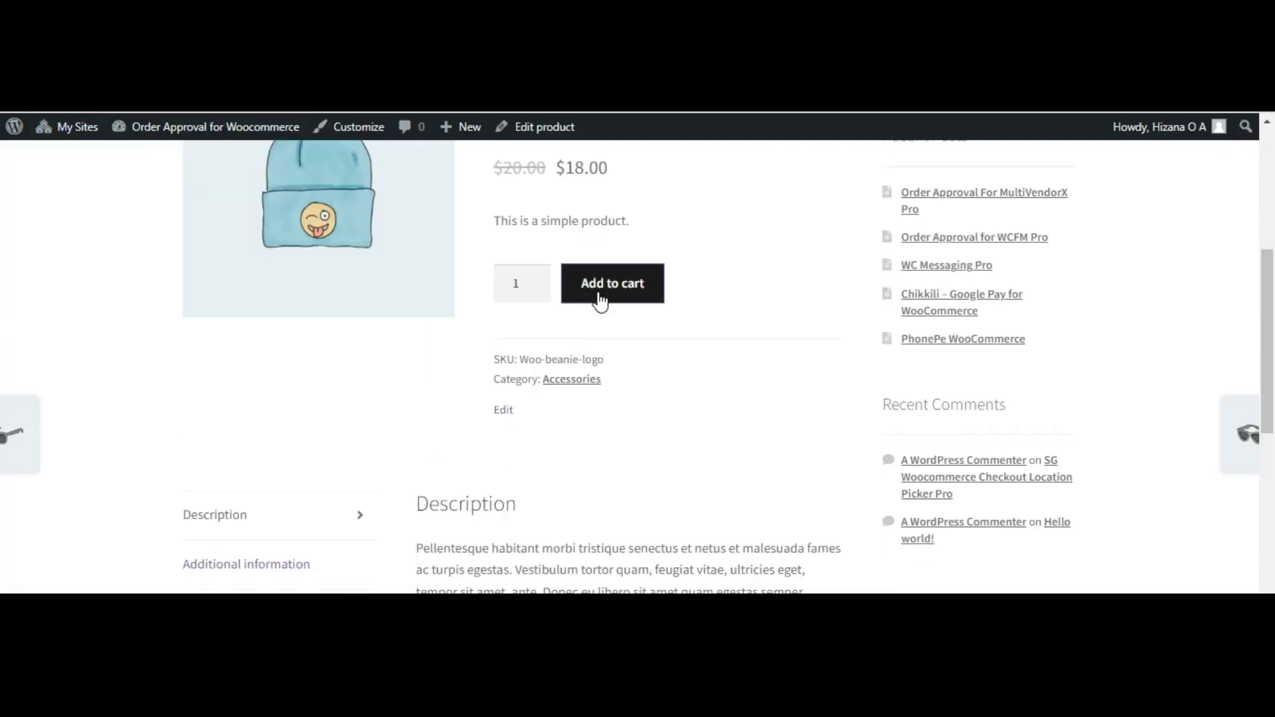
{"action": "left_click", "coordinate": [637, 294]}
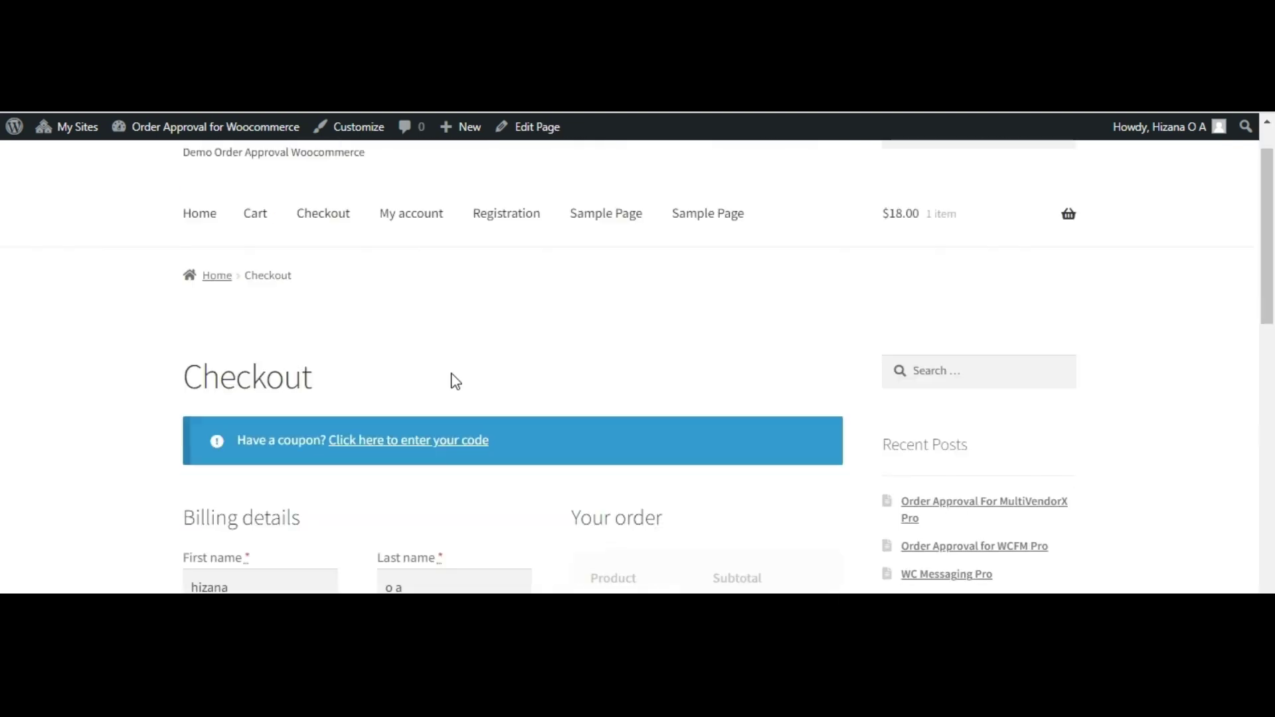
{"action": "scroll", "coordinate": [409, 362], "scroll_direction": "down", "scroll_amount": 10}
{"action": "left_click", "coordinate": [727, 442]}
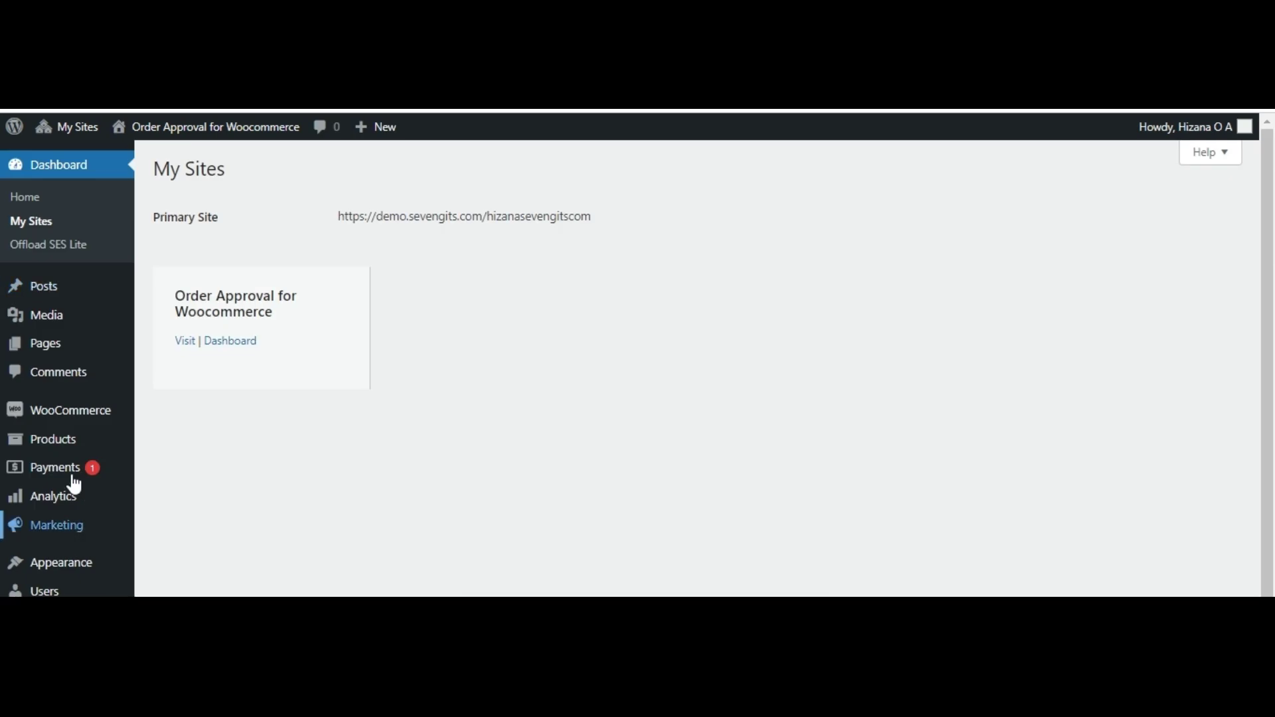
Go to the WooCommerce orders list to find the new test order
{"action": "mouse_move", "coordinate": [66, 409]}
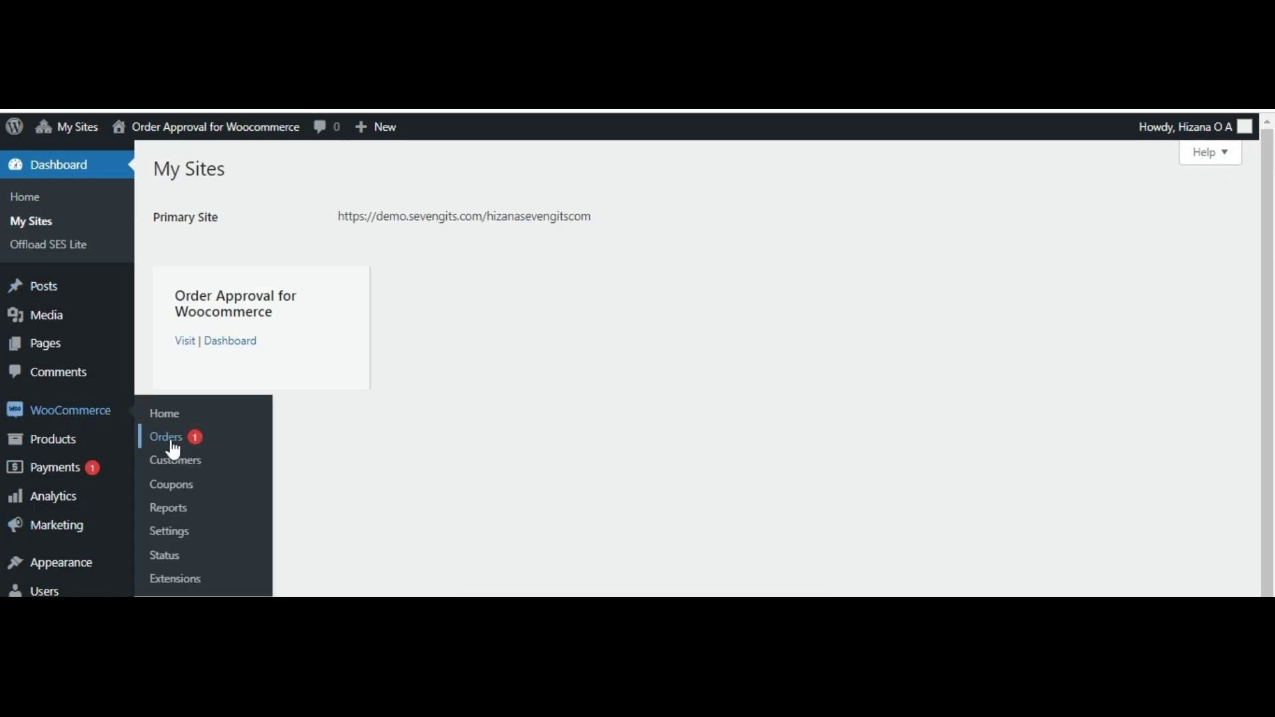
{"action": "left_click", "coordinate": [166, 438]}
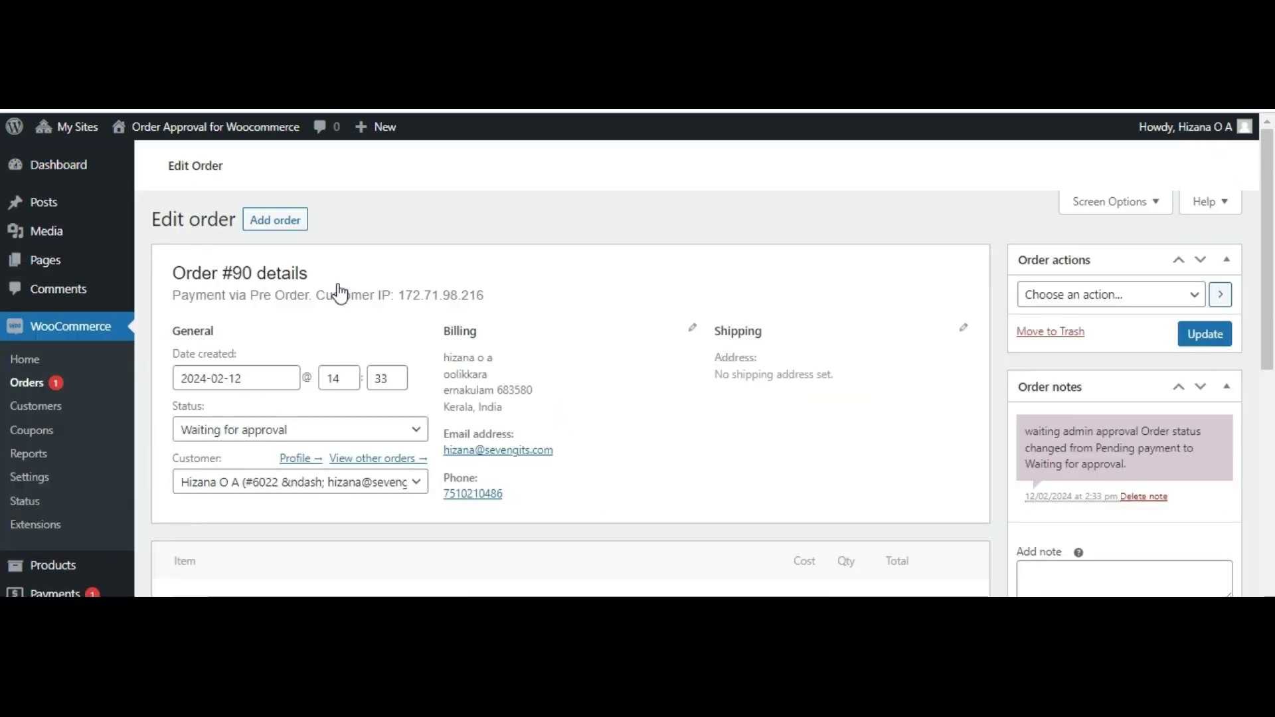
{"action": "scroll", "coordinate": [336, 287], "scroll_direction": "down", "scroll_amount": 6}
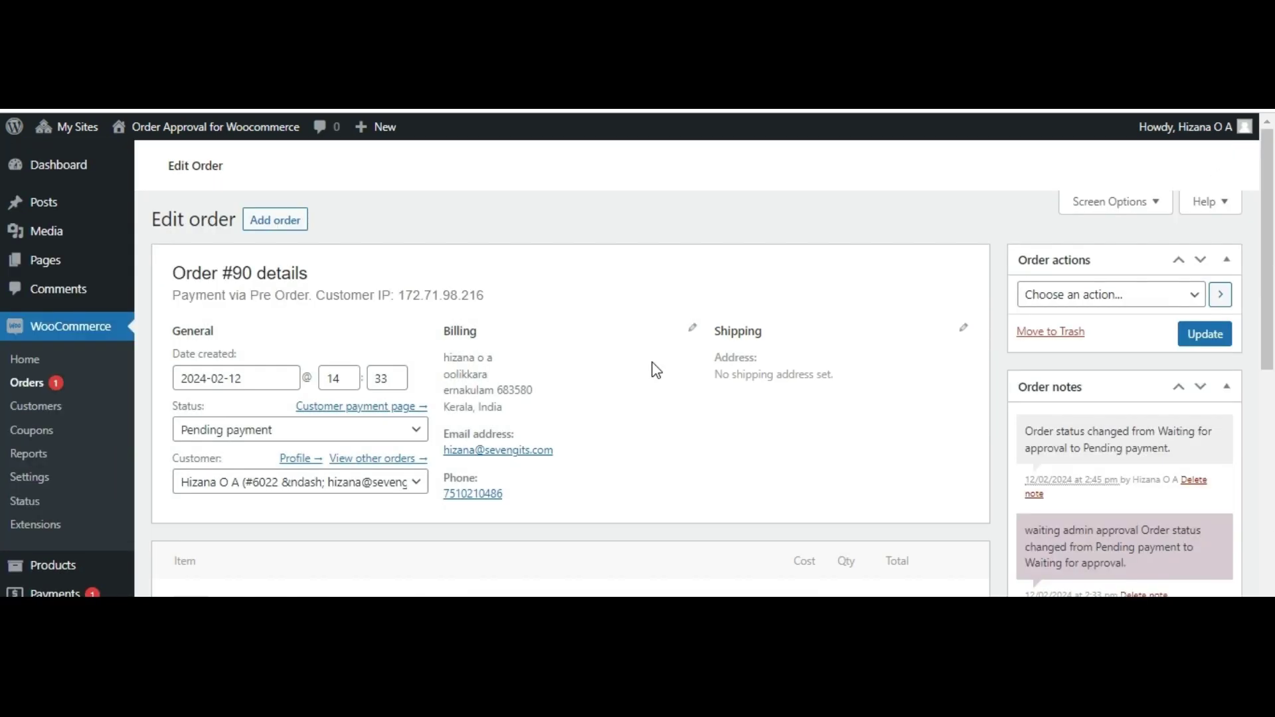
{"action": "scroll", "coordinate": [761, 405], "scroll_direction": "down", "scroll_amount": 7}
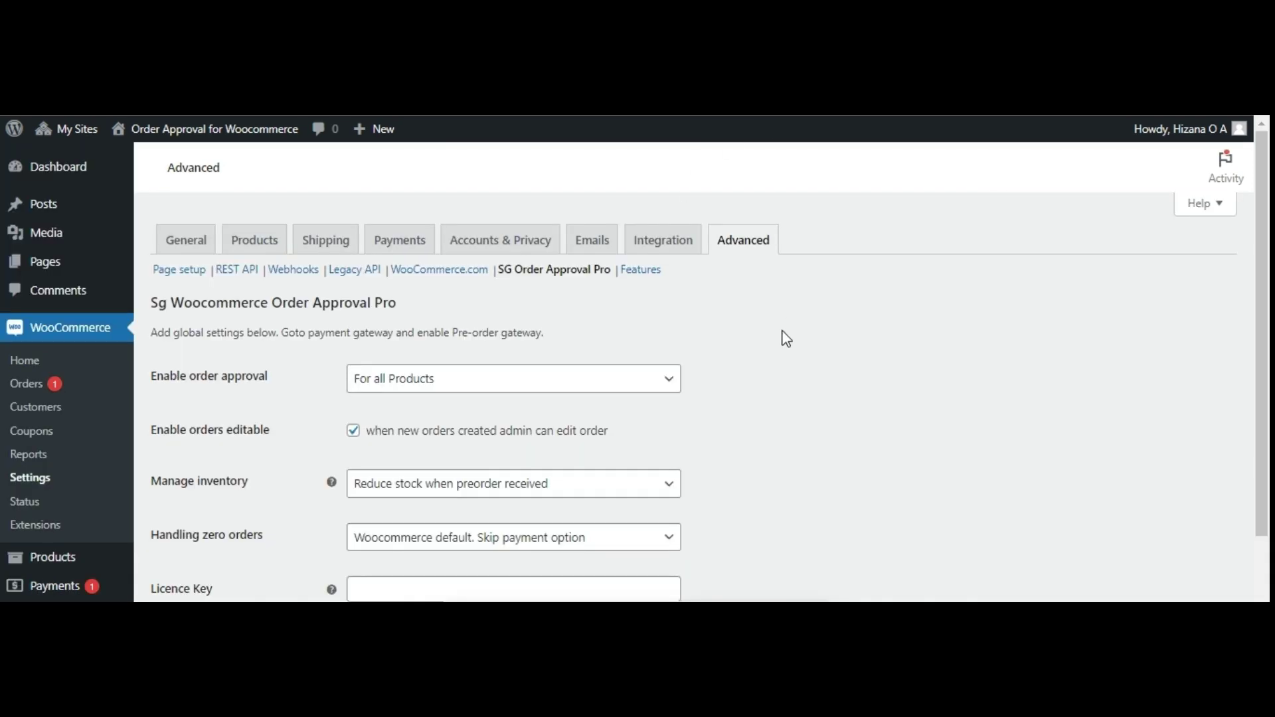
Set order approval to Per Product with 'Enable for all' as default state, and save
{"action": "left_click", "coordinate": [576, 391]}
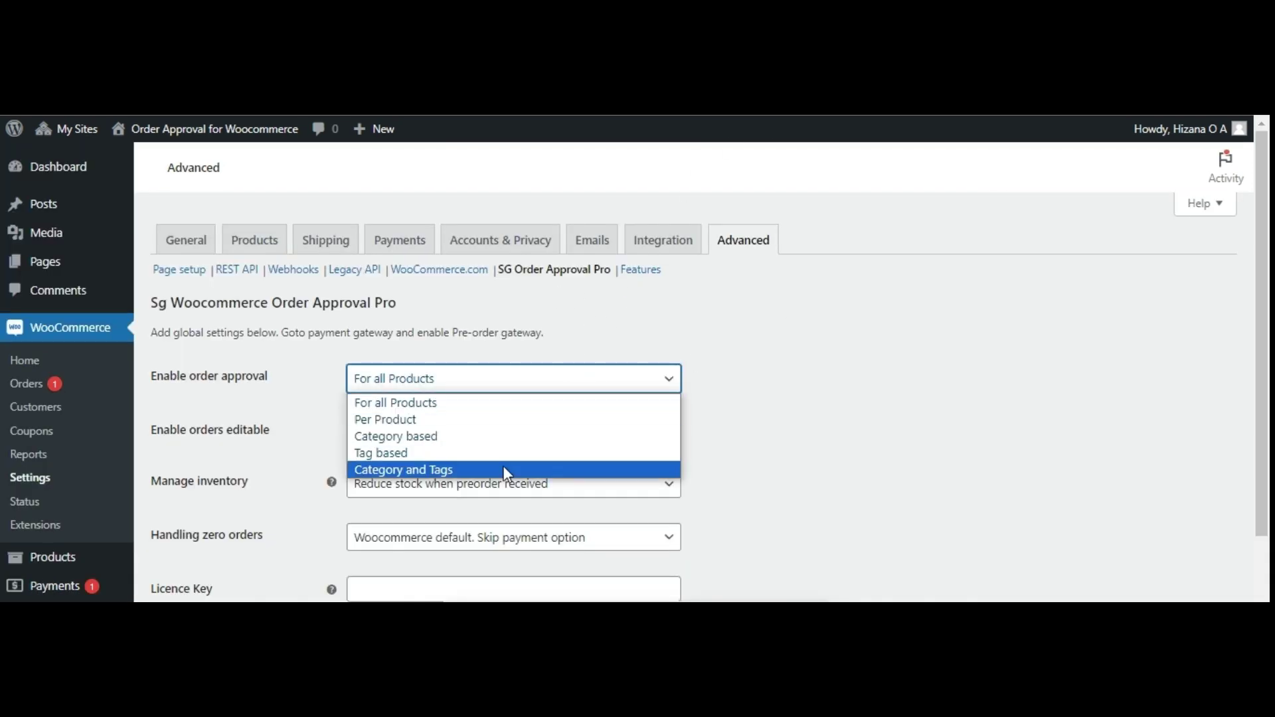
{"action": "left_click", "coordinate": [528, 419]}
{"action": "left_click", "coordinate": [522, 443]}
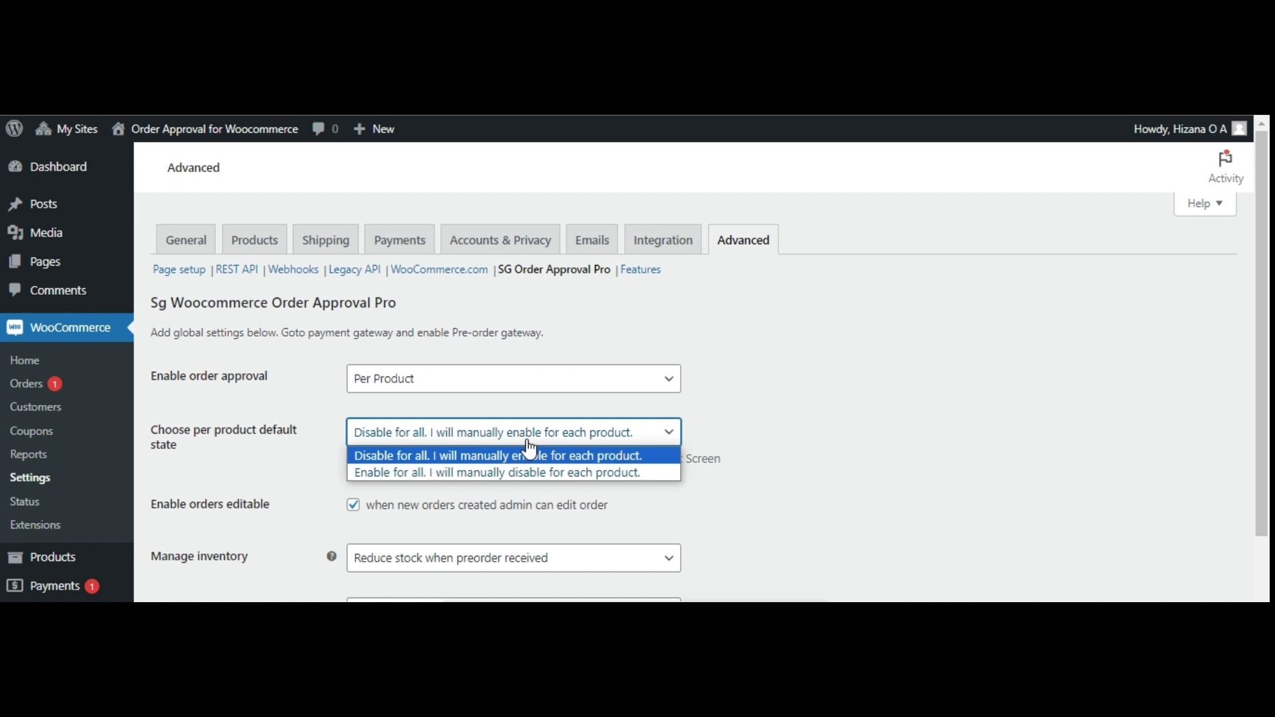
{"action": "left_click", "coordinate": [505, 467]}
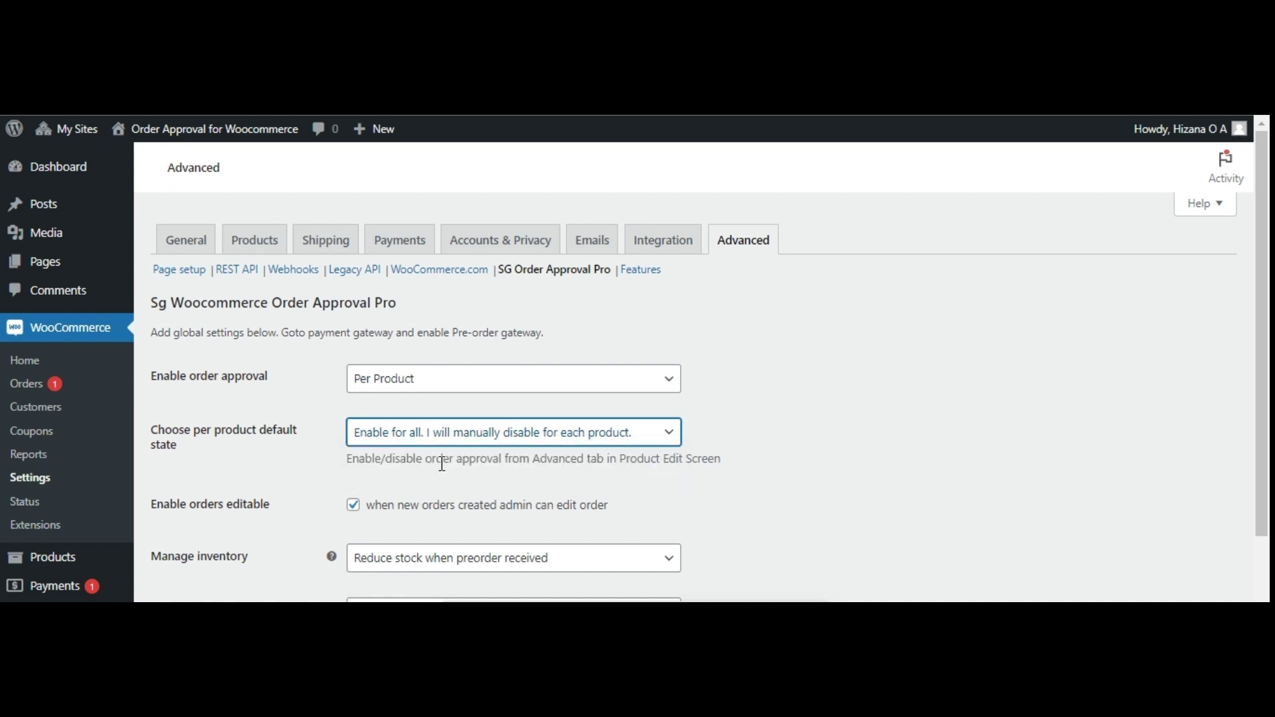
{"action": "scroll", "coordinate": [455, 479], "scroll_direction": "down", "scroll_amount": 3}
{"action": "left_click", "coordinate": [512, 255]}
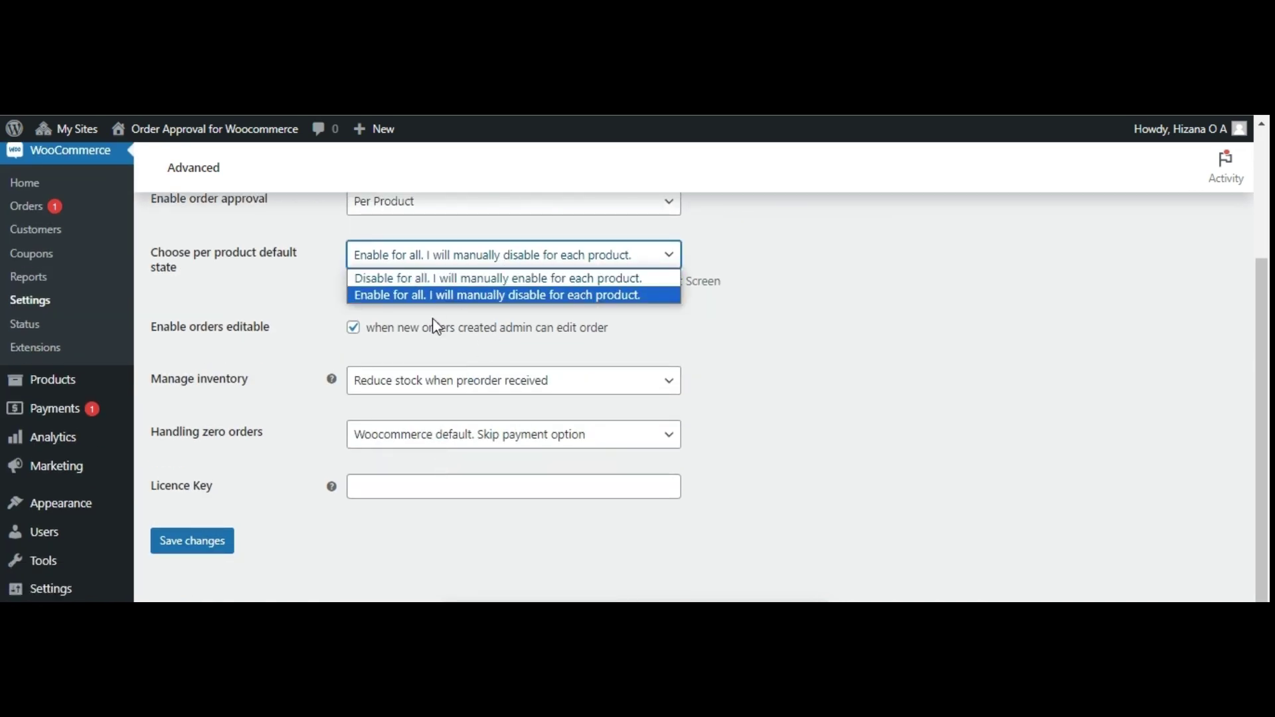
{"action": "left_click", "coordinate": [370, 306]}
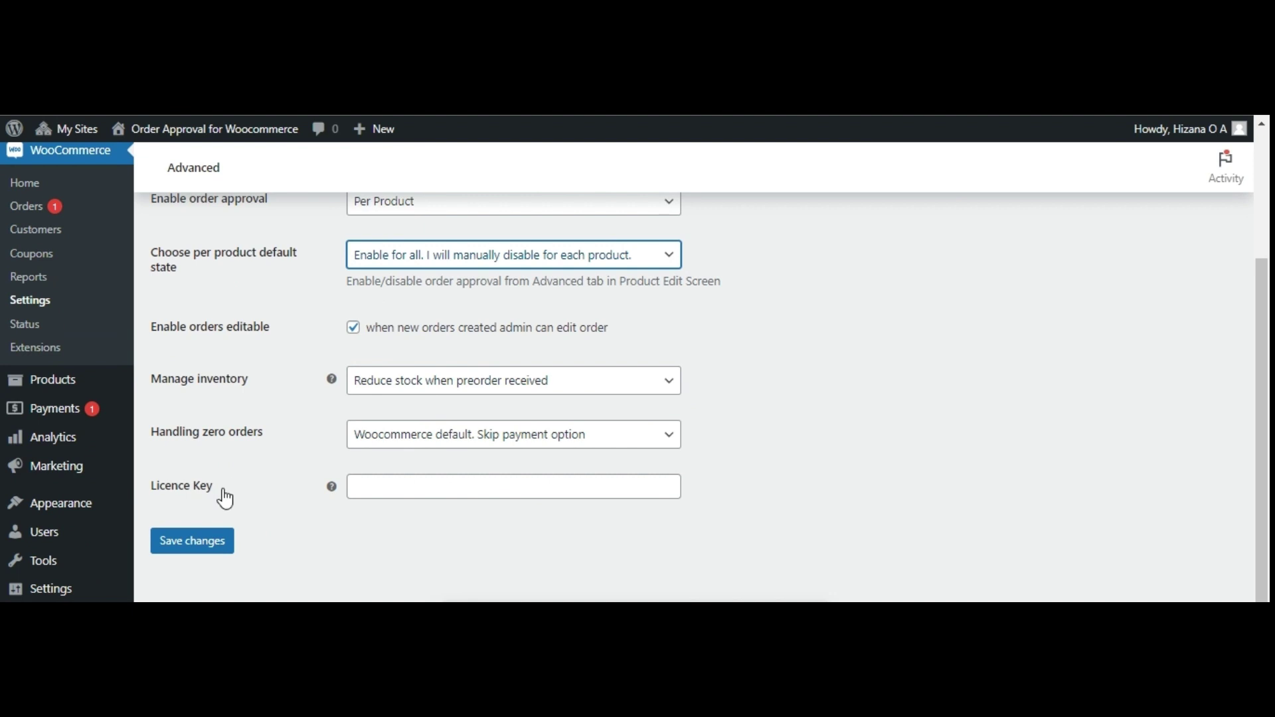
{"action": "left_click", "coordinate": [228, 543]}
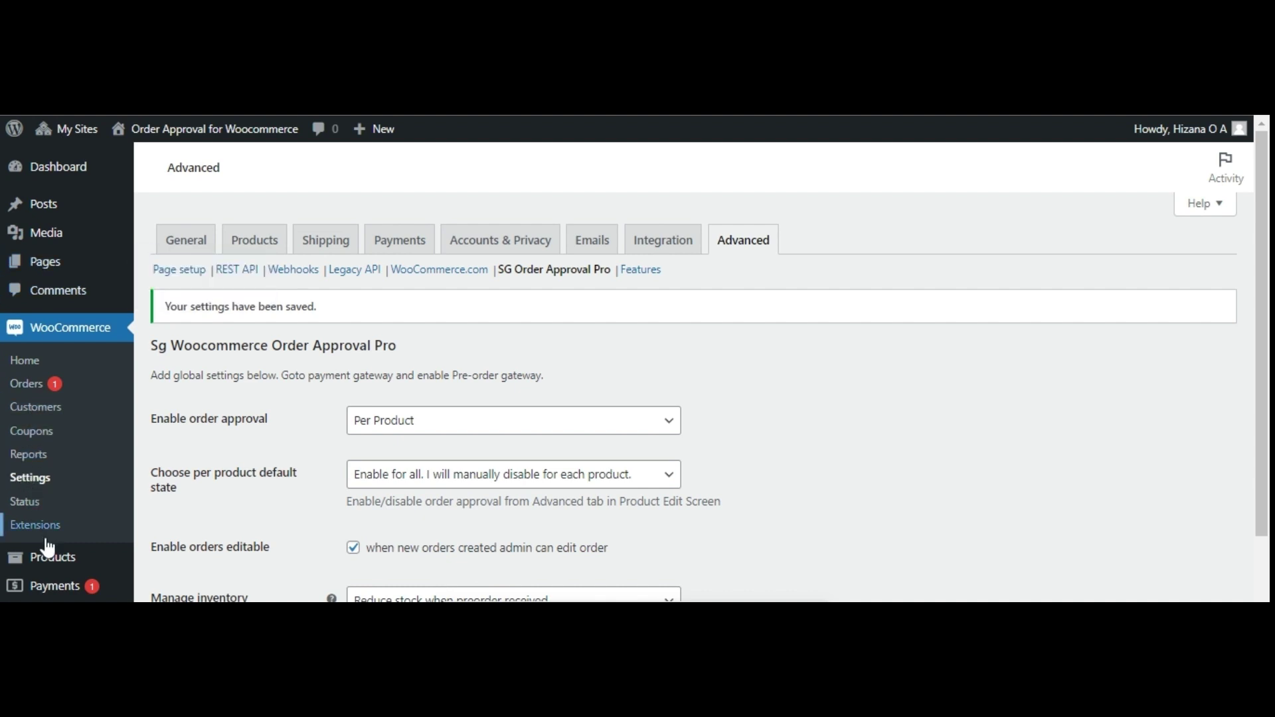
Edit Beanie with Logo and tick Disable Order Approval for this product in its Advanced data
{"action": "mouse_move", "coordinate": [51, 562]}
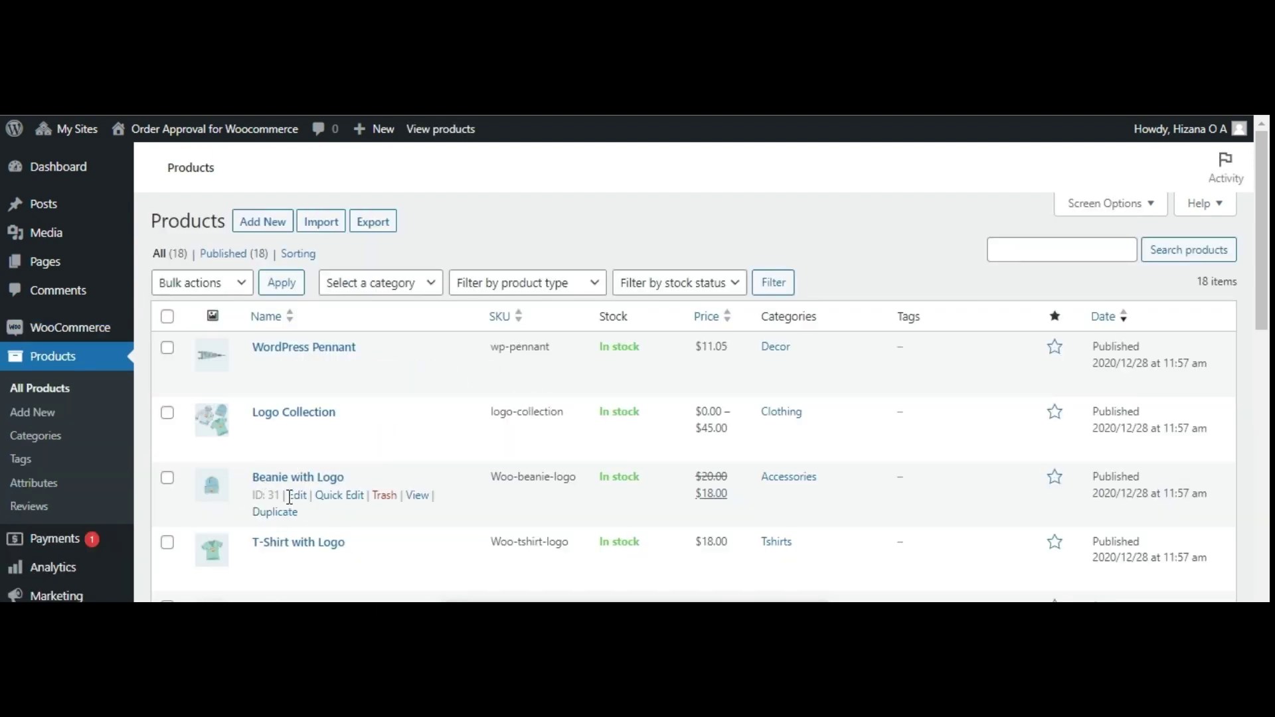
{"action": "left_click", "coordinate": [296, 498]}
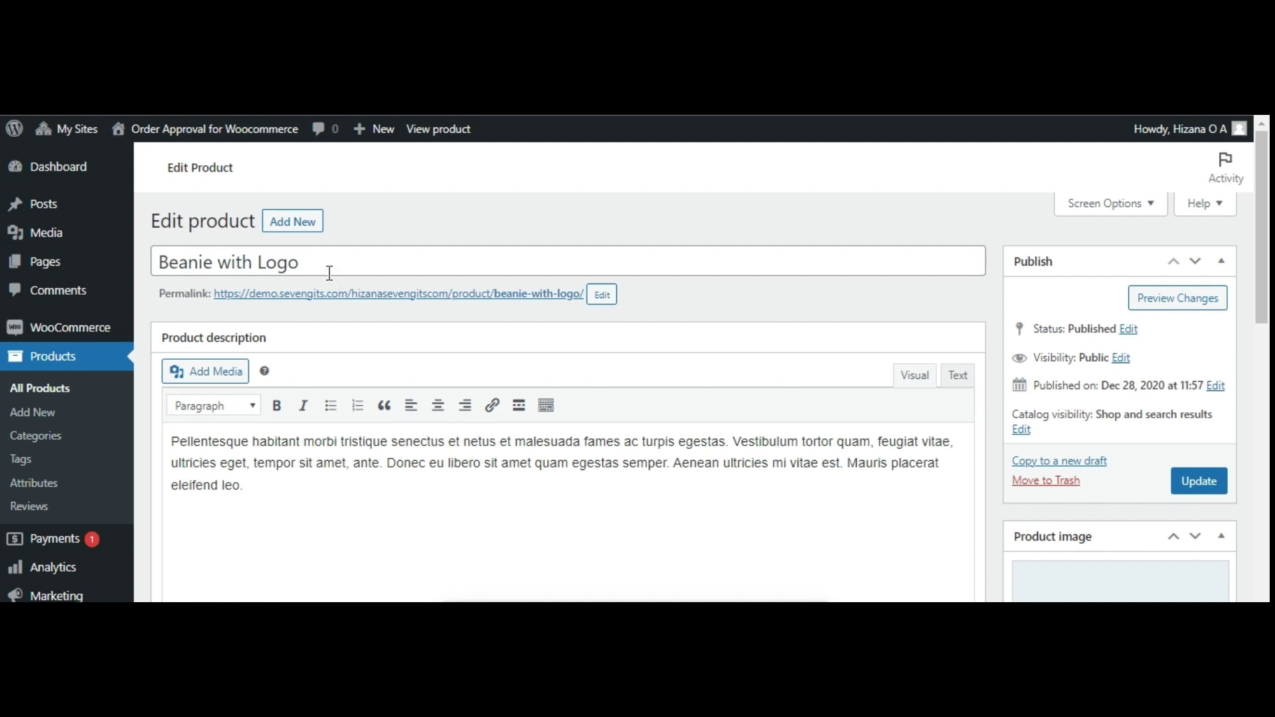
{"action": "scroll", "coordinate": [504, 360], "scroll_direction": "down", "scroll_amount": 4}
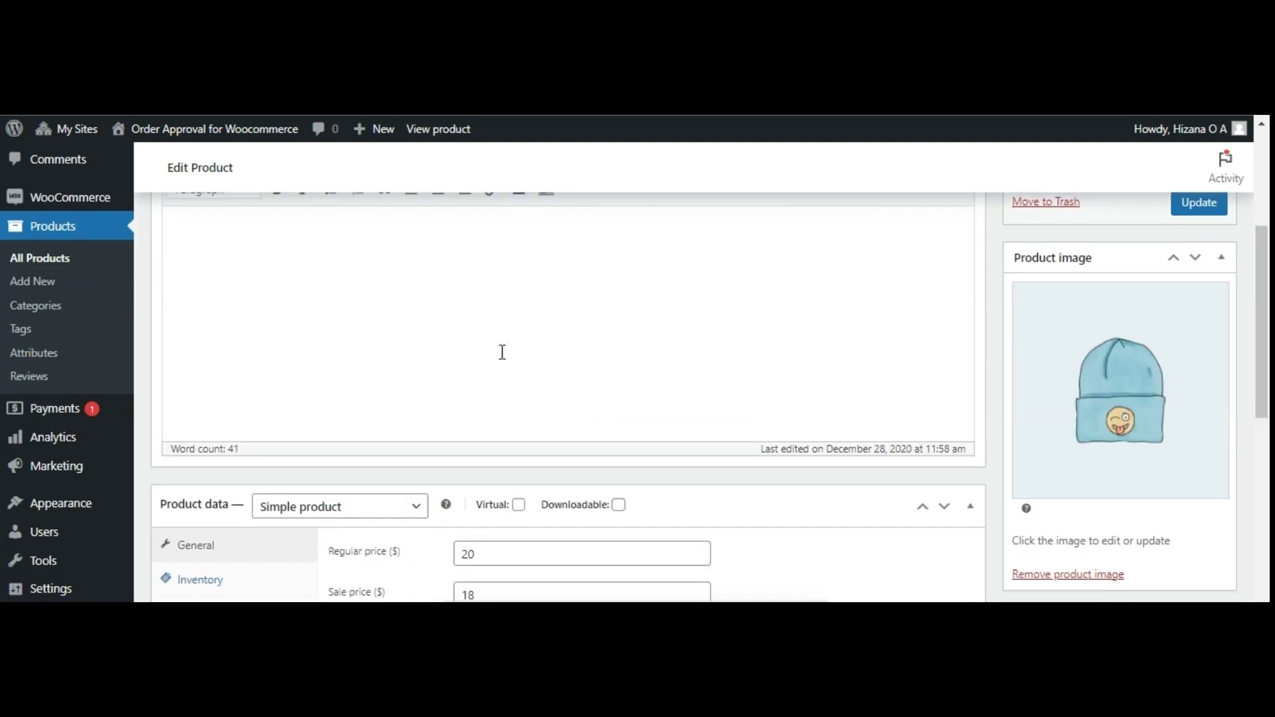
{"action": "scroll", "coordinate": [502, 353], "scroll_direction": "down", "scroll_amount": 3}
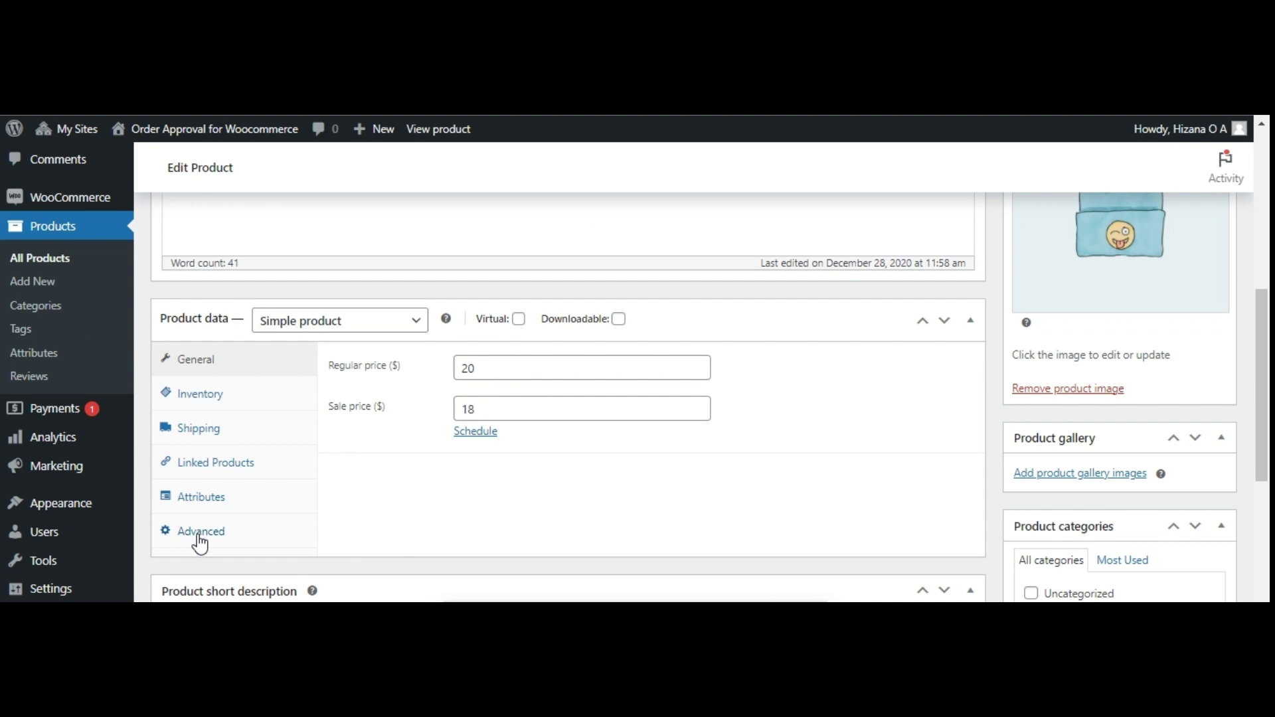
{"action": "left_click", "coordinate": [201, 535]}
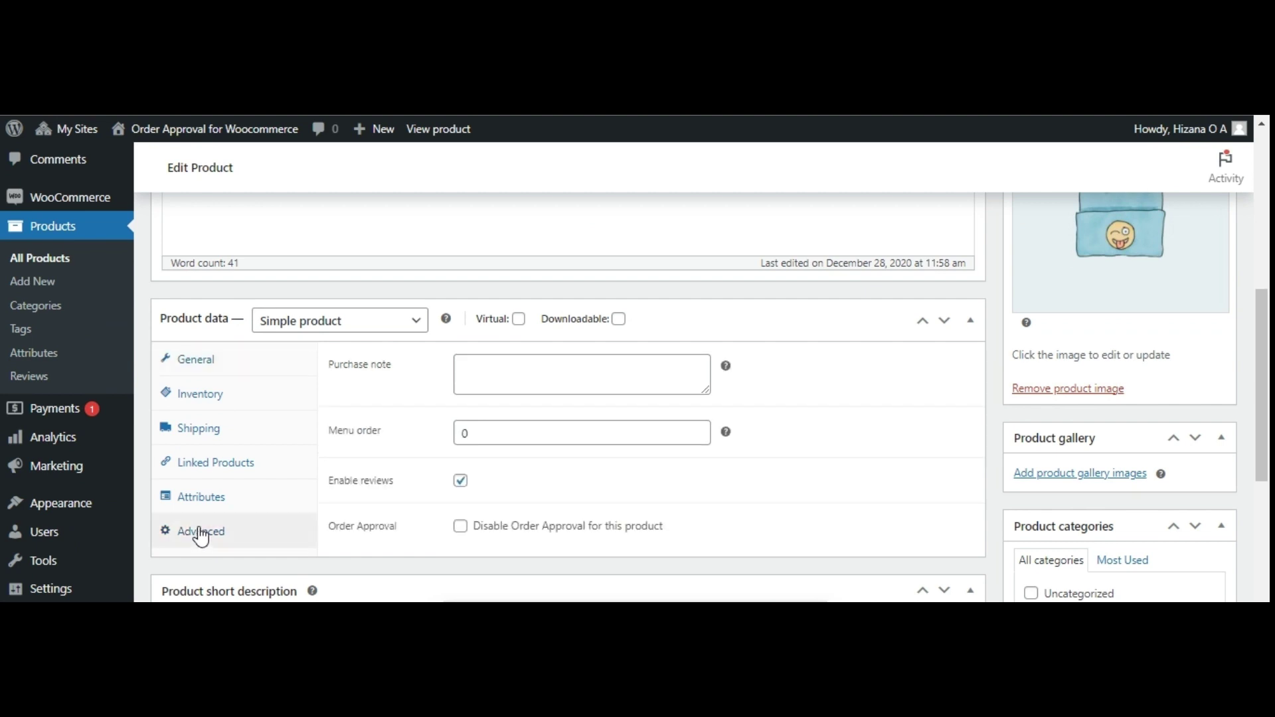
{"action": "left_click", "coordinate": [460, 528]}
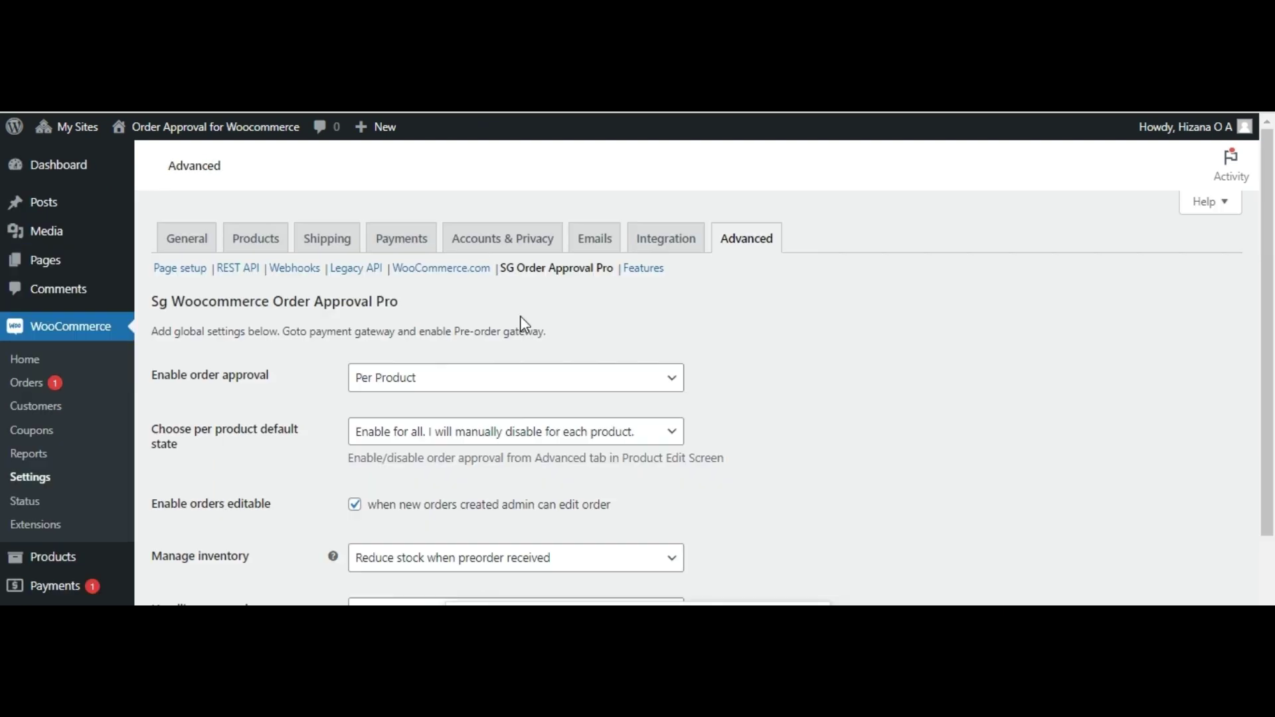
Switch order approval to Category based and add Clothing as the approval category
{"action": "scroll", "coordinate": [521, 327], "scroll_direction": "down", "scroll_amount": 2}
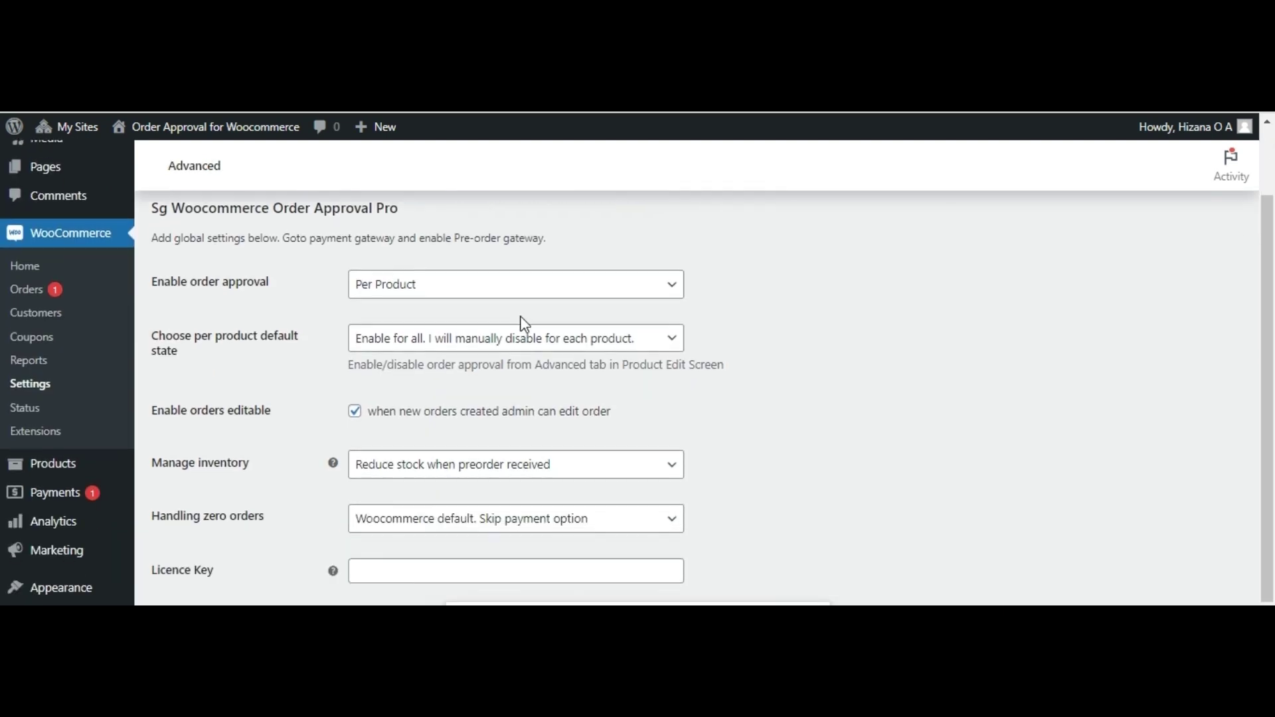
{"action": "left_click", "coordinate": [489, 282]}
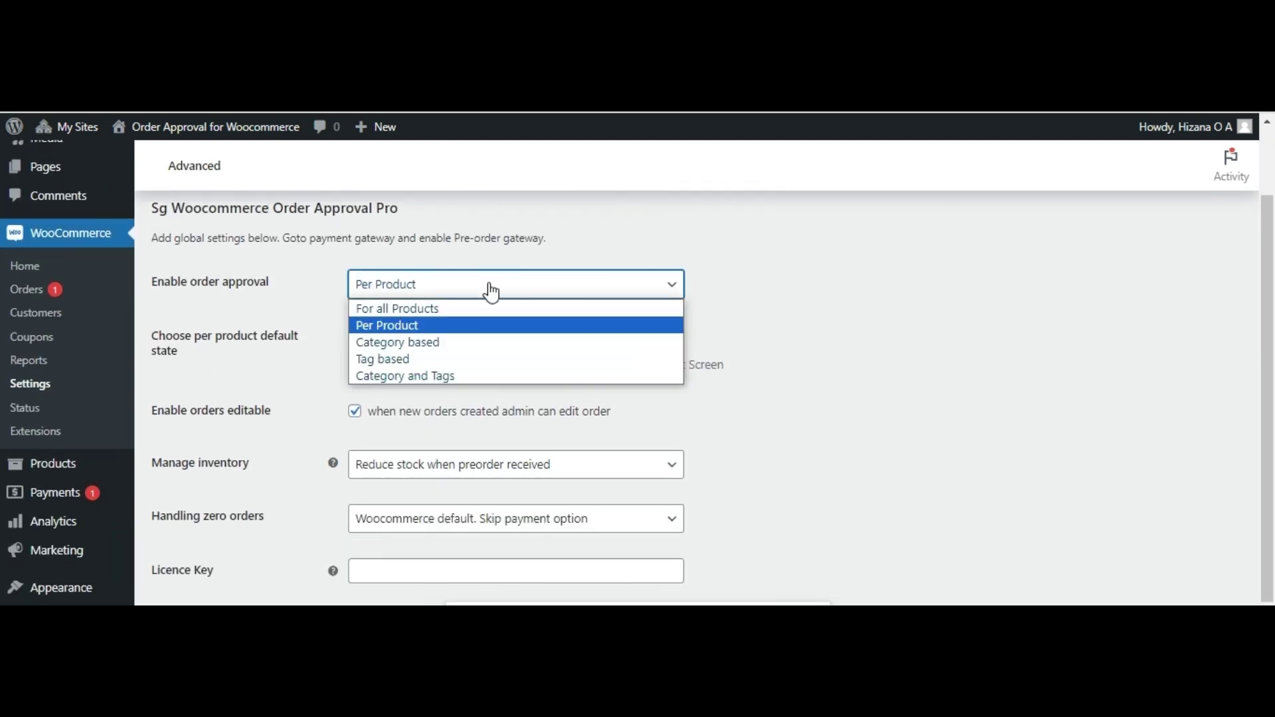
{"action": "left_click", "coordinate": [465, 345]}
{"action": "left_click", "coordinate": [464, 339]}
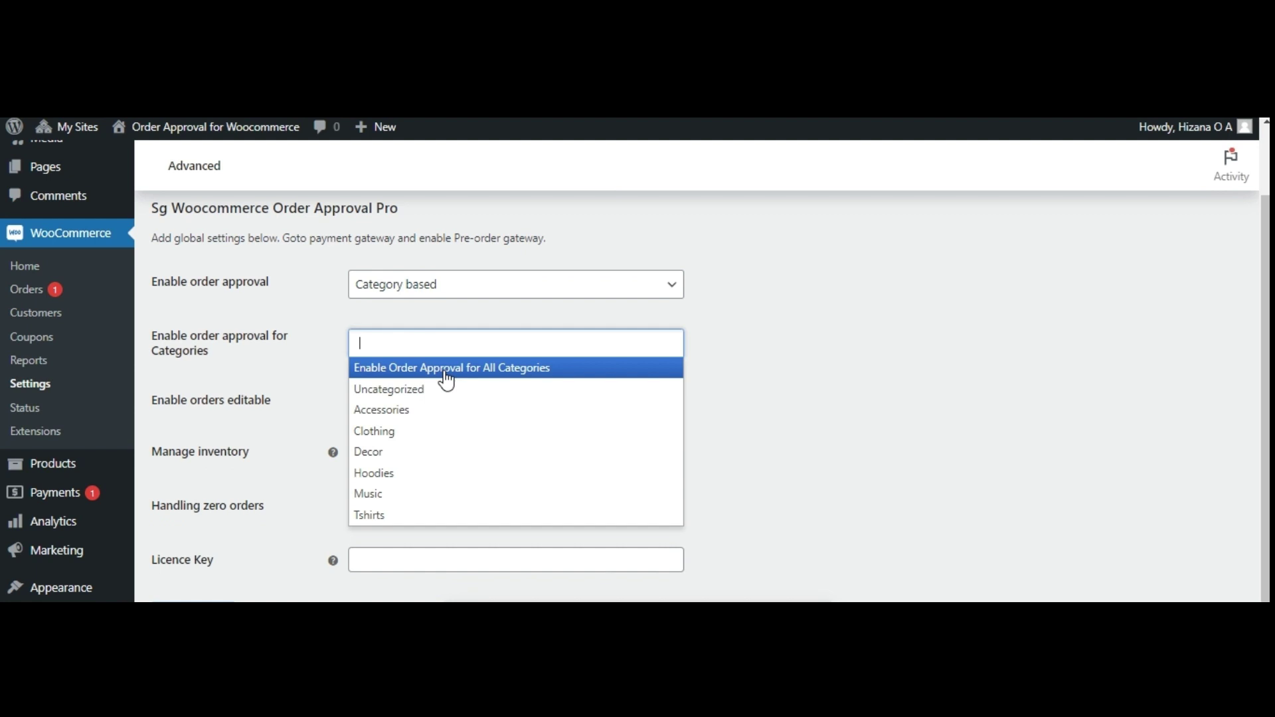
{"action": "left_click", "coordinate": [418, 433]}
{"action": "left_click", "coordinate": [648, 489]}
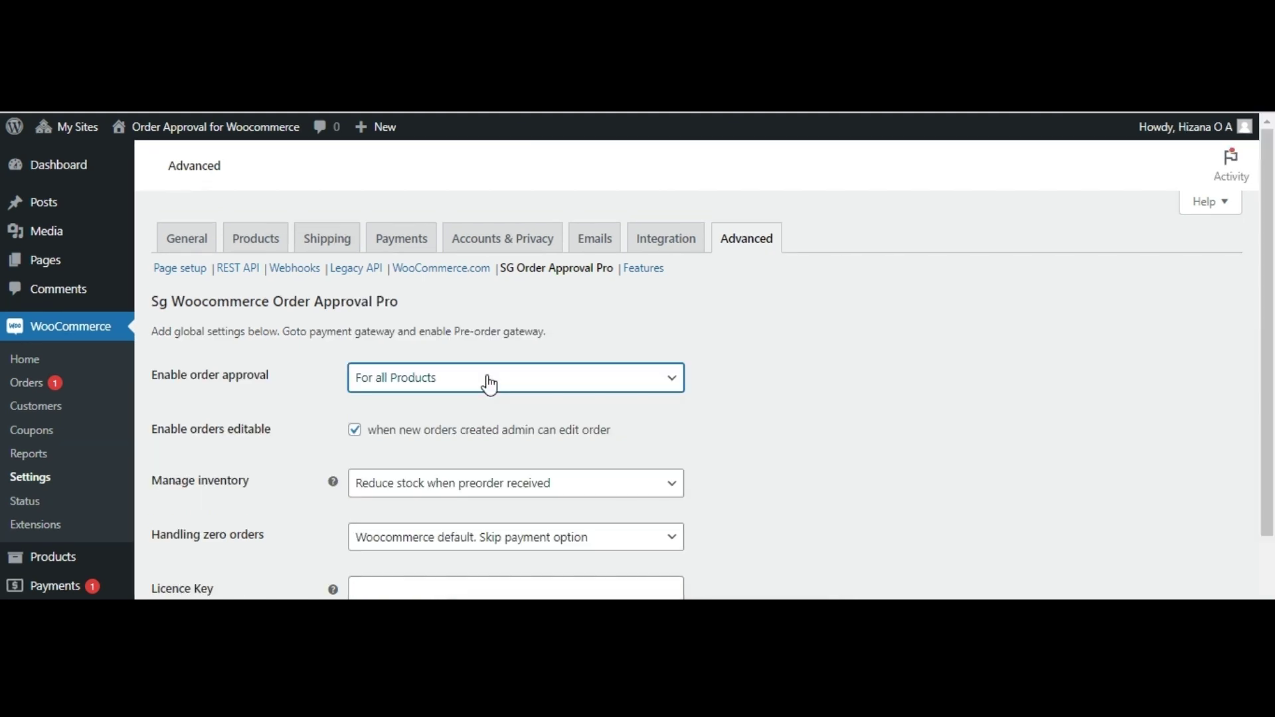
Make order approval Tag based, replace tag8 with tag4, and save
{"action": "left_click", "coordinate": [489, 384]}
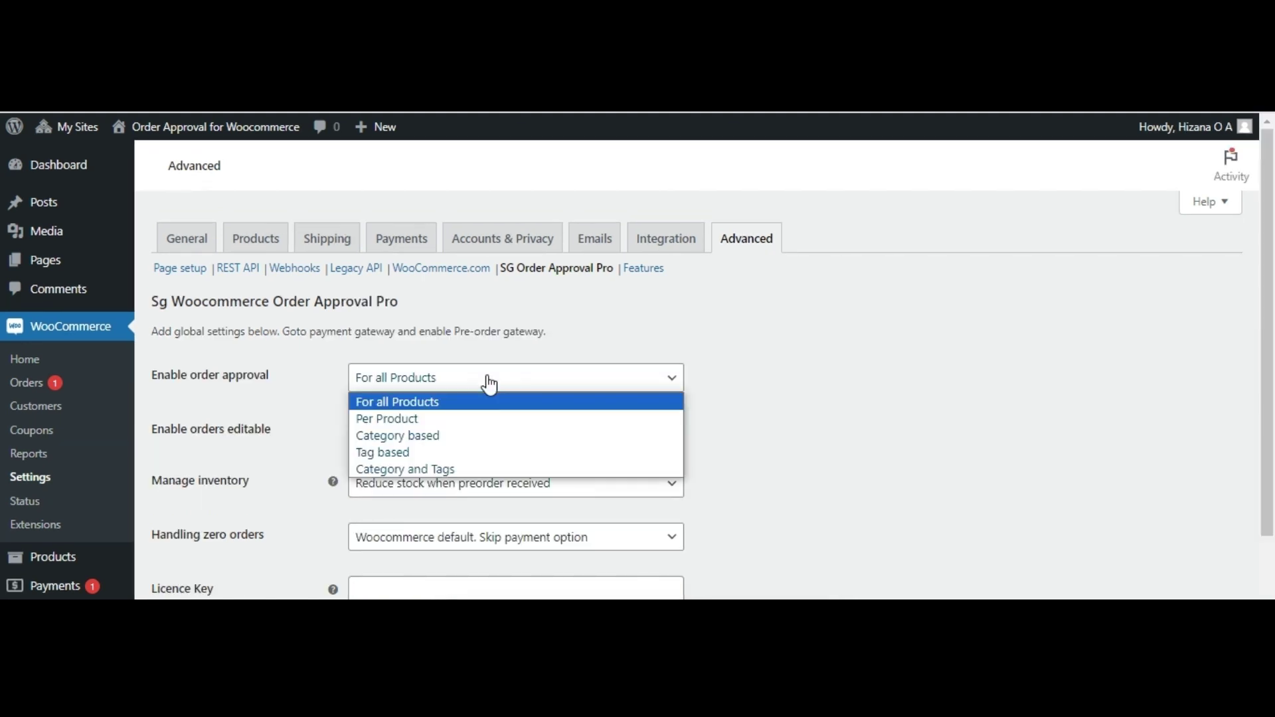
{"action": "left_click", "coordinate": [451, 454]}
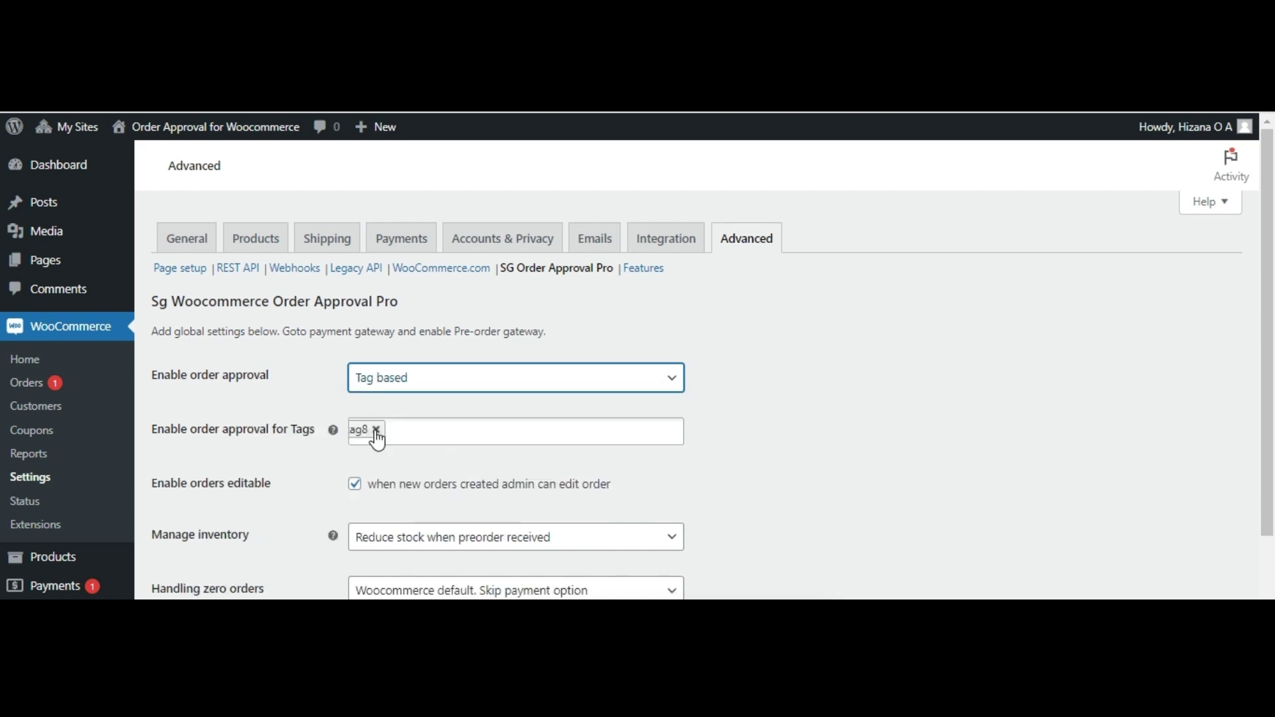
{"action": "left_click", "coordinate": [376, 430]}
{"action": "left_click", "coordinate": [370, 430]}
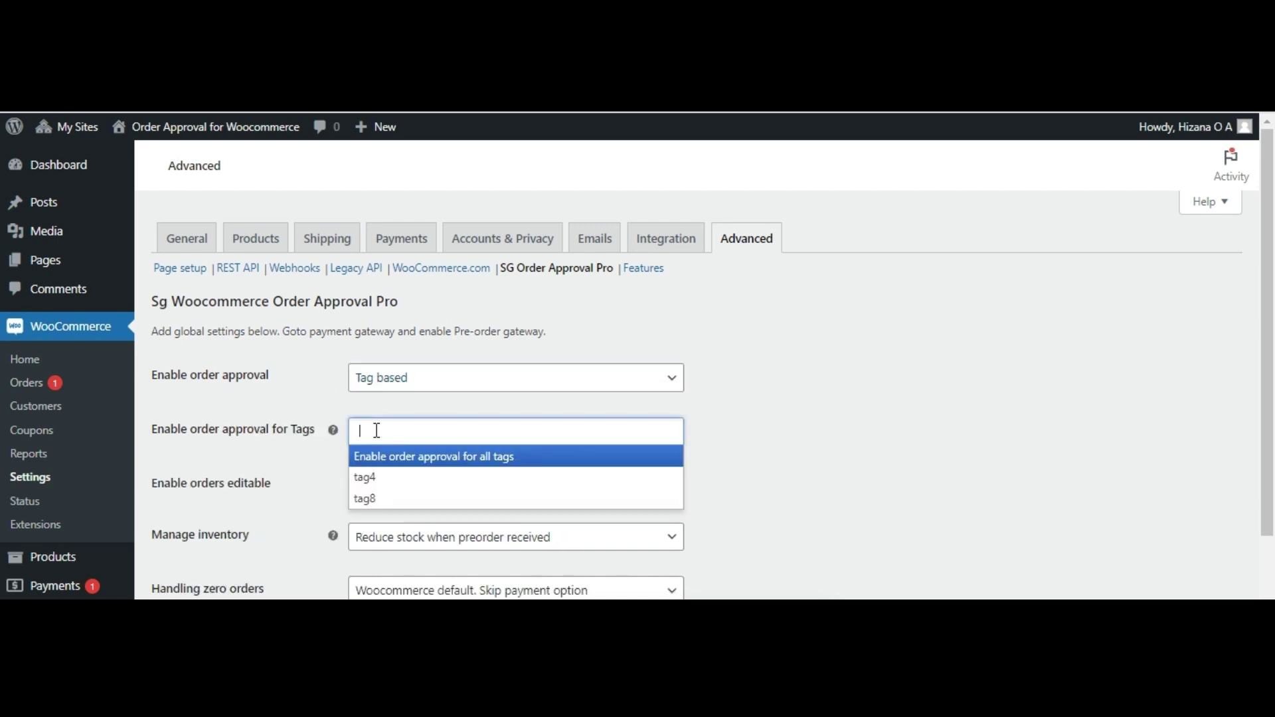
{"action": "left_click", "coordinate": [392, 478]}
{"action": "scroll", "coordinate": [341, 524], "scroll_direction": "down", "scroll_amount": 3}
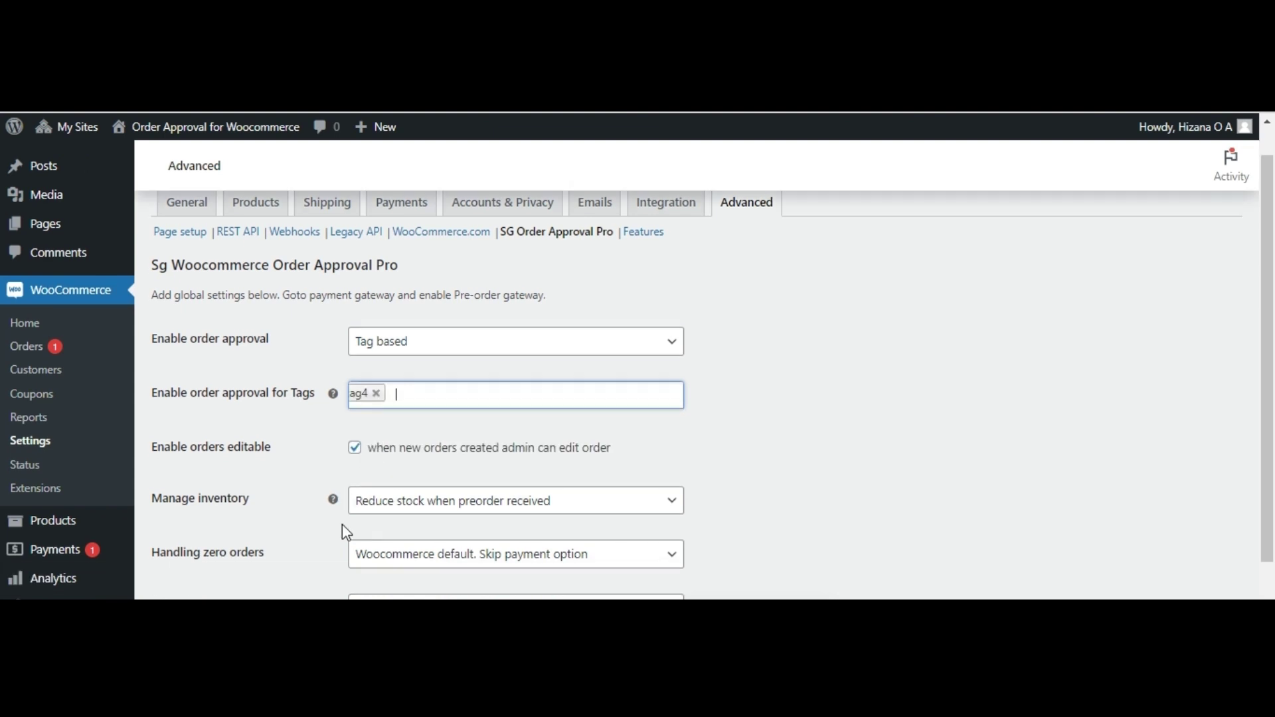
{"action": "left_click", "coordinate": [194, 519]}
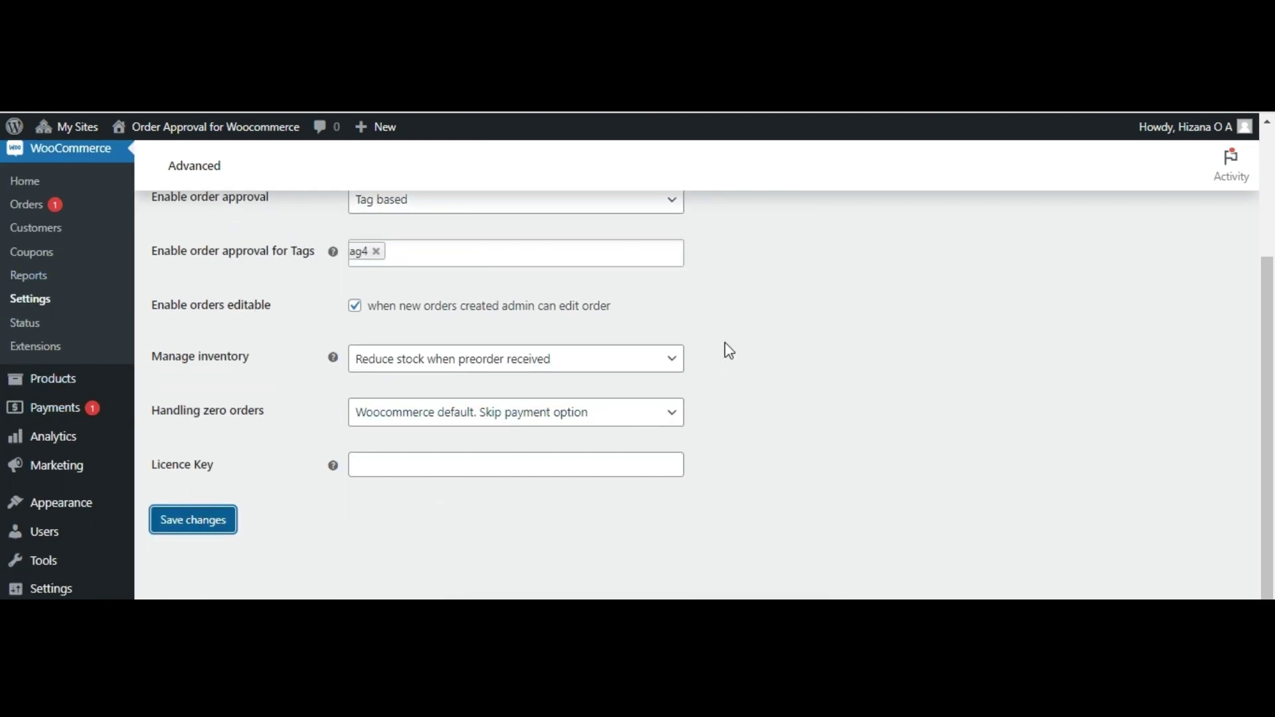
Set order approval to Category and Tags with Hoodies and tag4, and save
{"action": "scroll", "coordinate": [724, 345], "scroll_direction": "down", "scroll_amount": 1}
{"action": "left_click", "coordinate": [657, 336]}
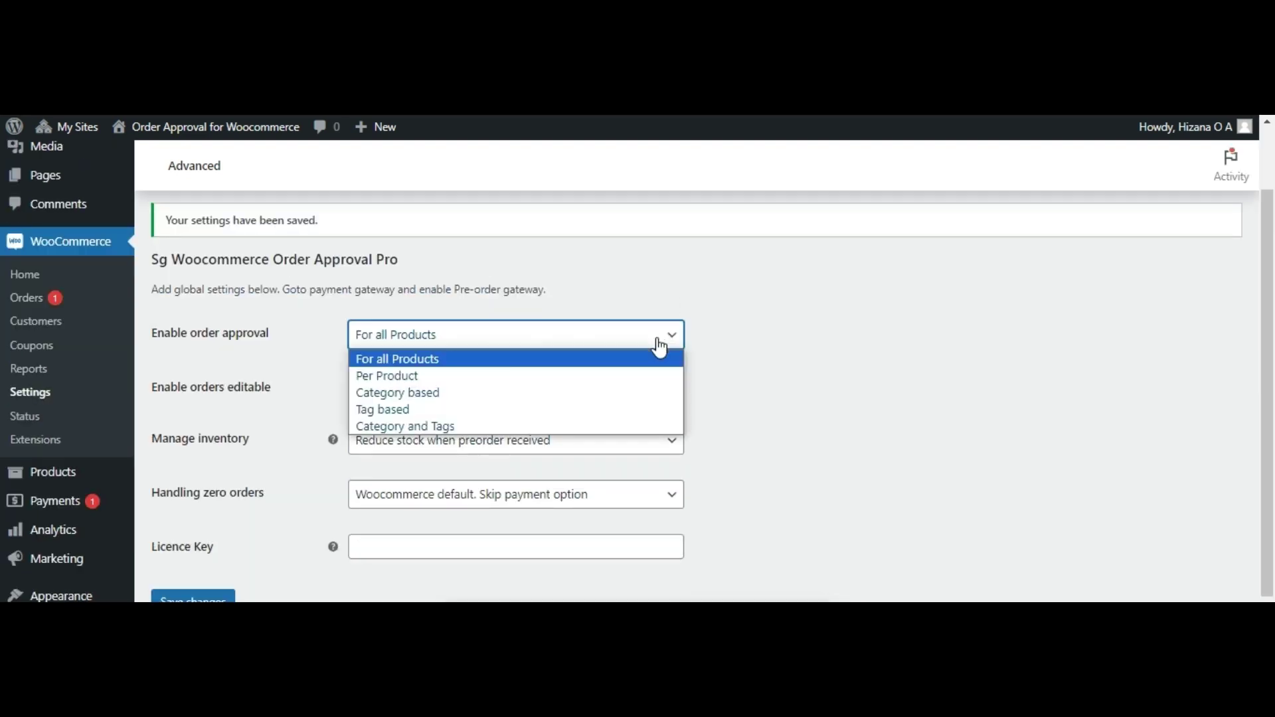
{"action": "left_click", "coordinate": [614, 425]}
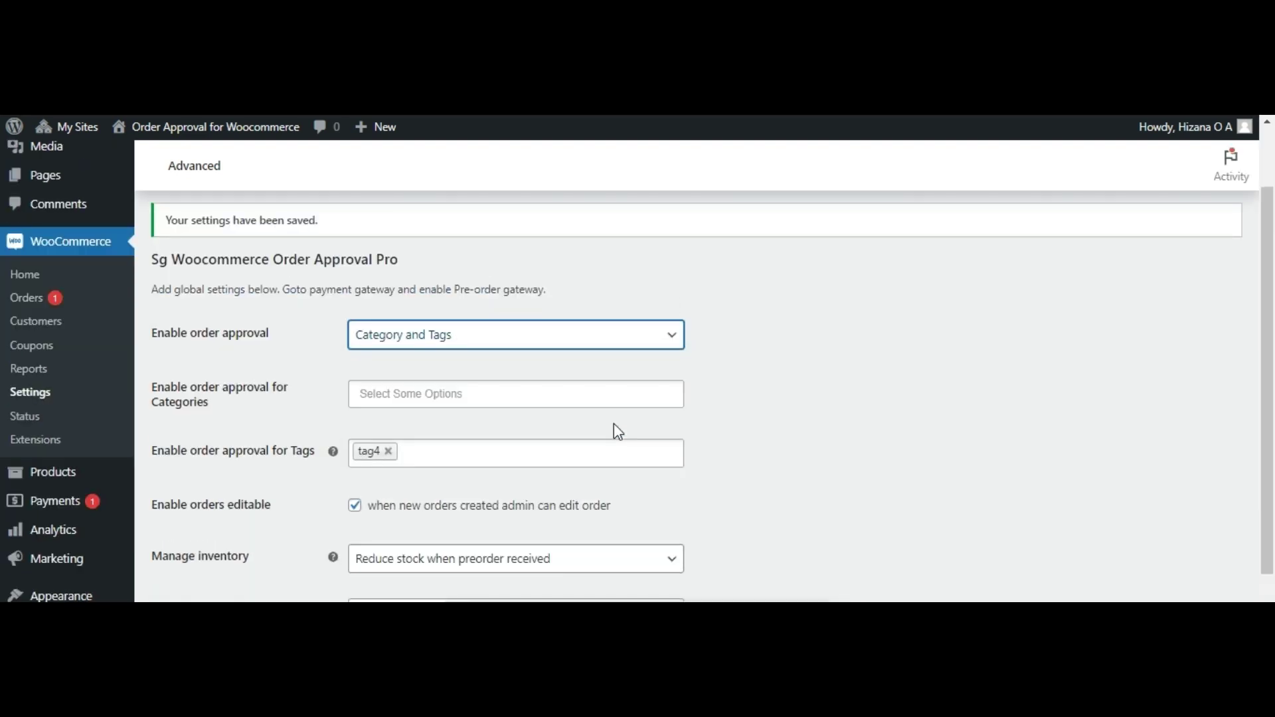
{"action": "left_click", "coordinate": [470, 386]}
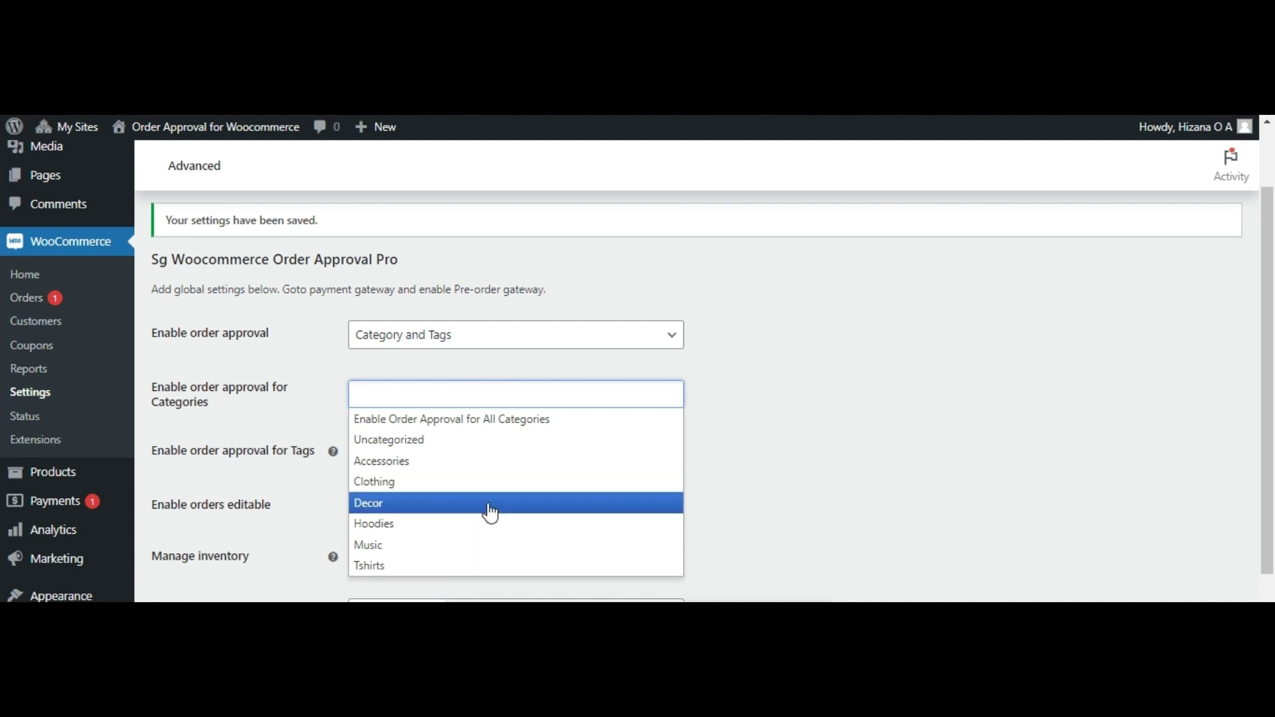
{"action": "left_click", "coordinate": [501, 525]}
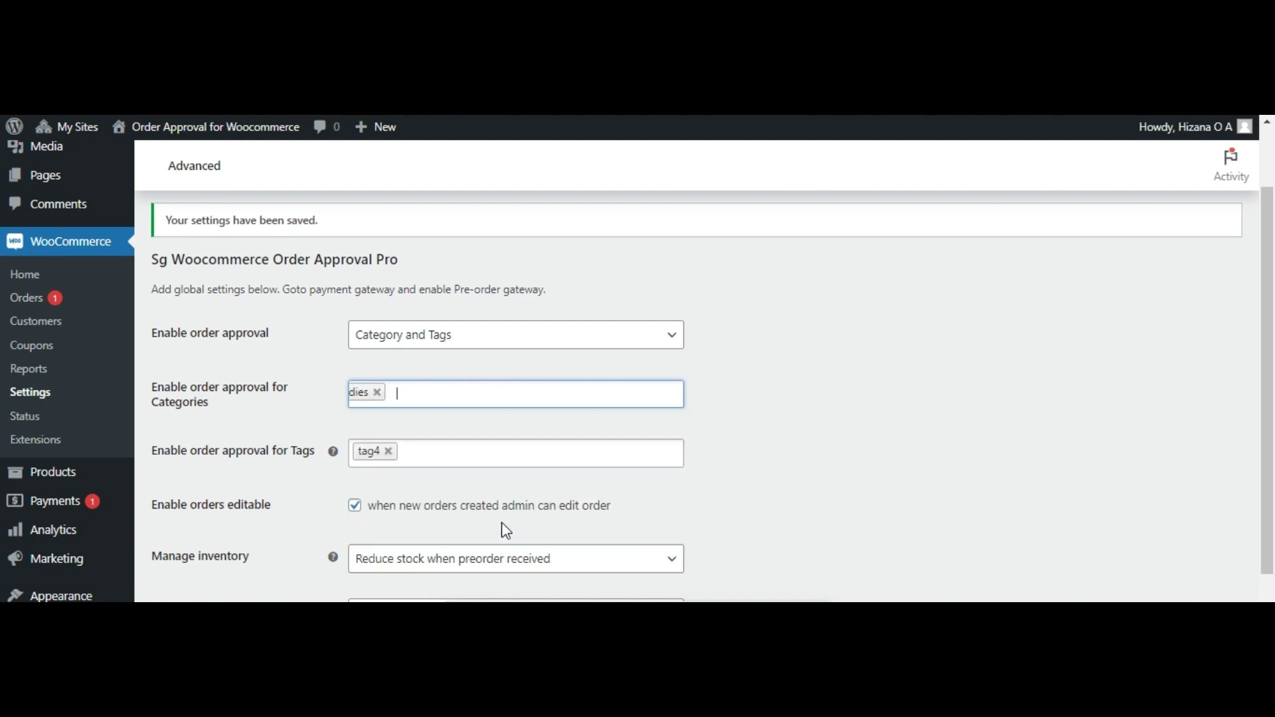
{"action": "left_click", "coordinate": [388, 452]}
{"action": "left_click", "coordinate": [393, 451]}
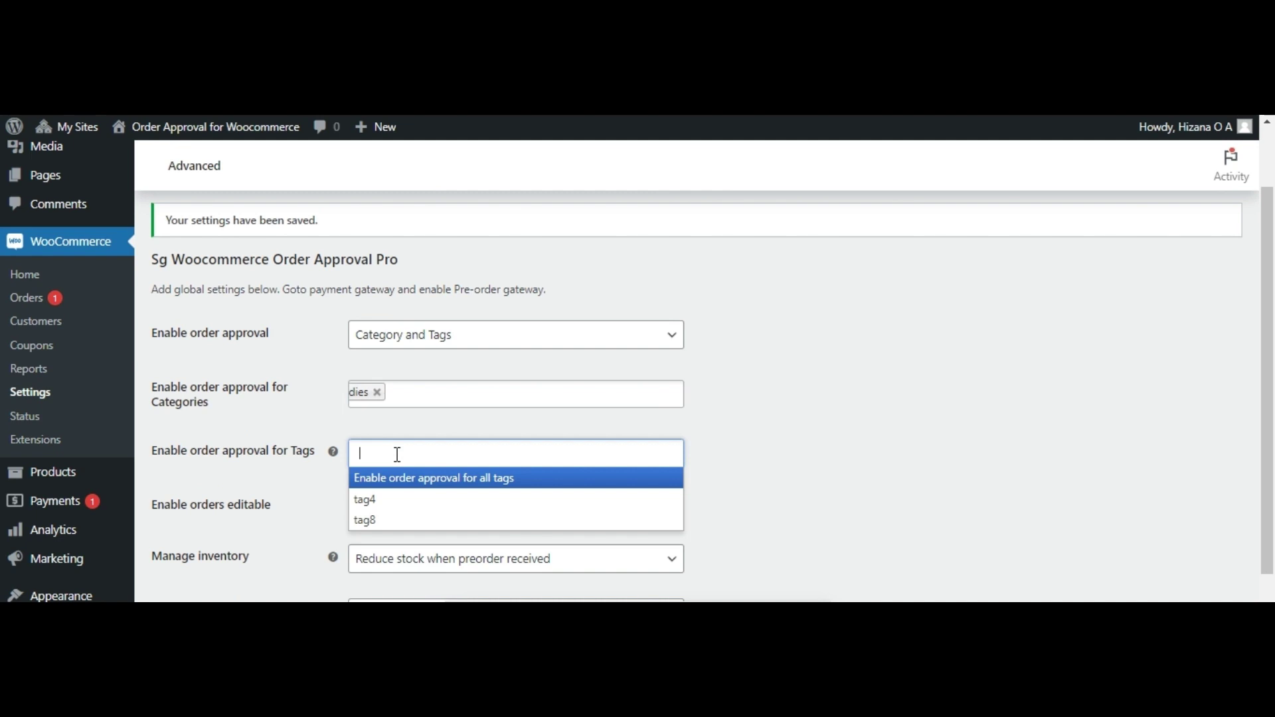
{"action": "left_click", "coordinate": [393, 500]}
{"action": "scroll", "coordinate": [393, 500], "scroll_direction": "down", "scroll_amount": 2}
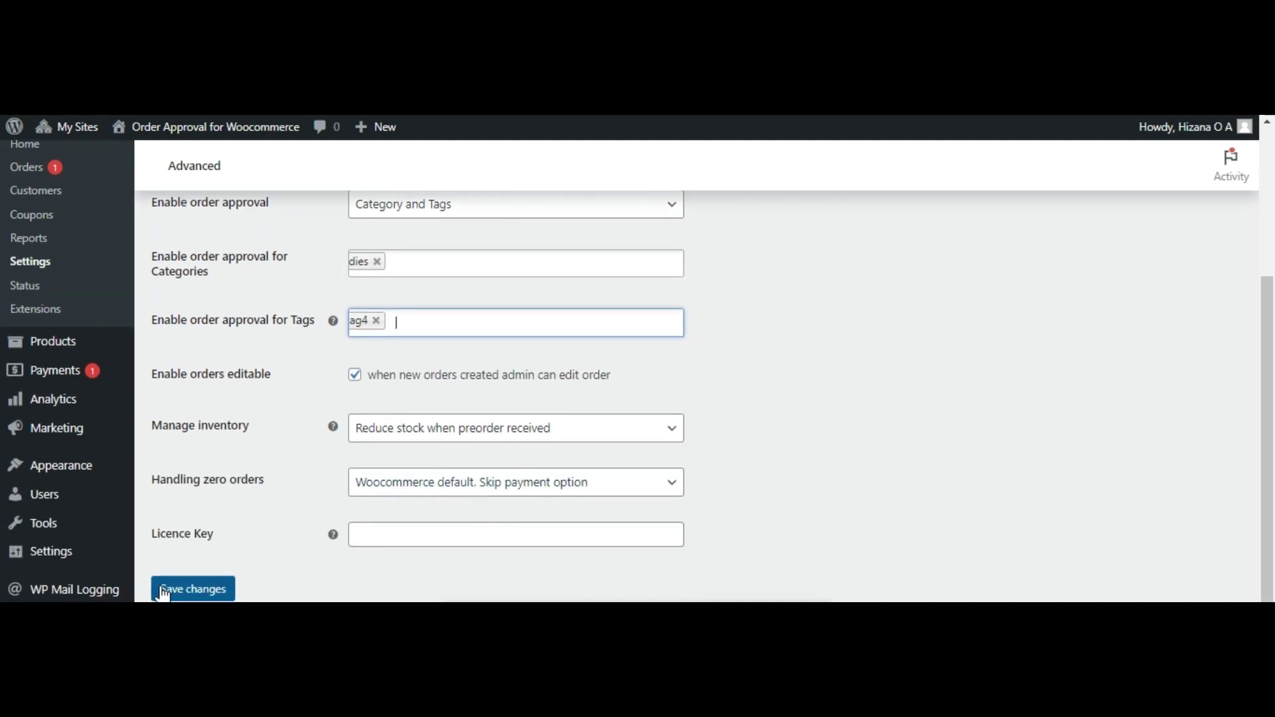
{"action": "left_click", "coordinate": [188, 591]}
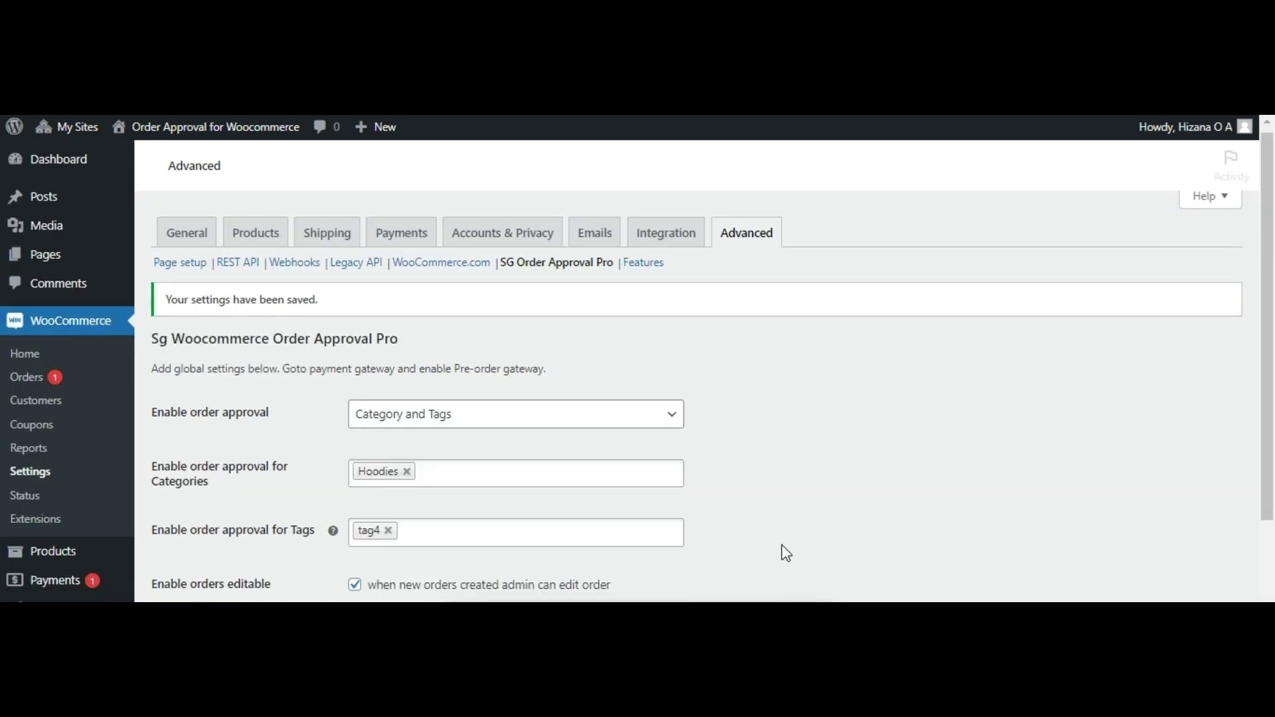
{"action": "scroll", "coordinate": [781, 546], "scroll_direction": "down", "scroll_amount": 3}
{"action": "scroll", "coordinate": [782, 547], "scroll_direction": "up", "scroll_amount": 3}
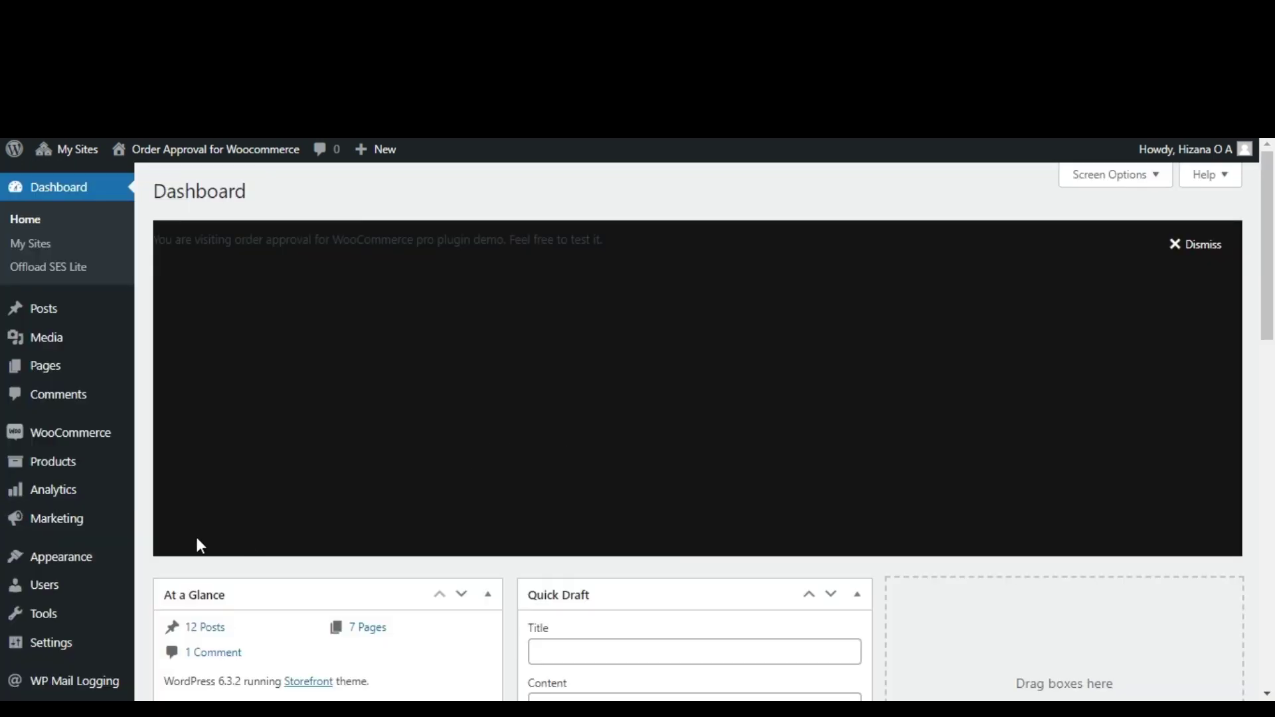
Open the Order Approval gateway's settings in WooCommerce Payments, leaving it enabled
{"action": "mouse_move", "coordinate": [86, 436]}
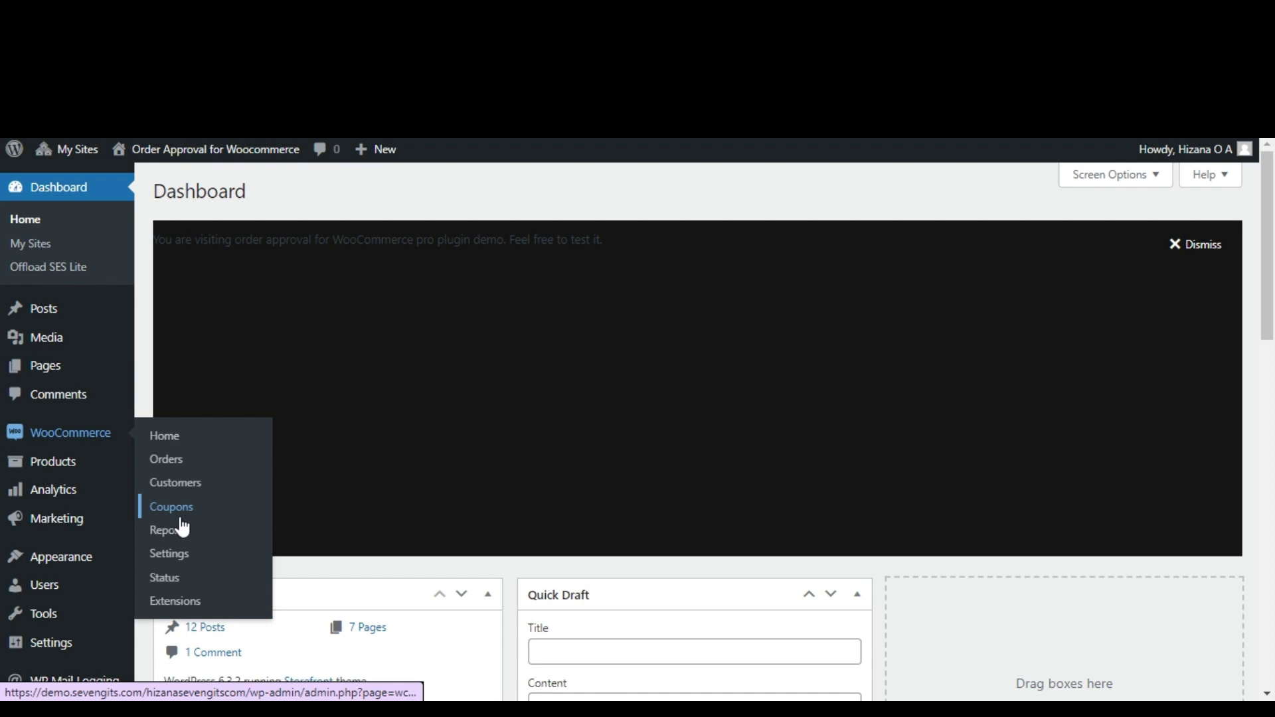
{"action": "left_click", "coordinate": [170, 554]}
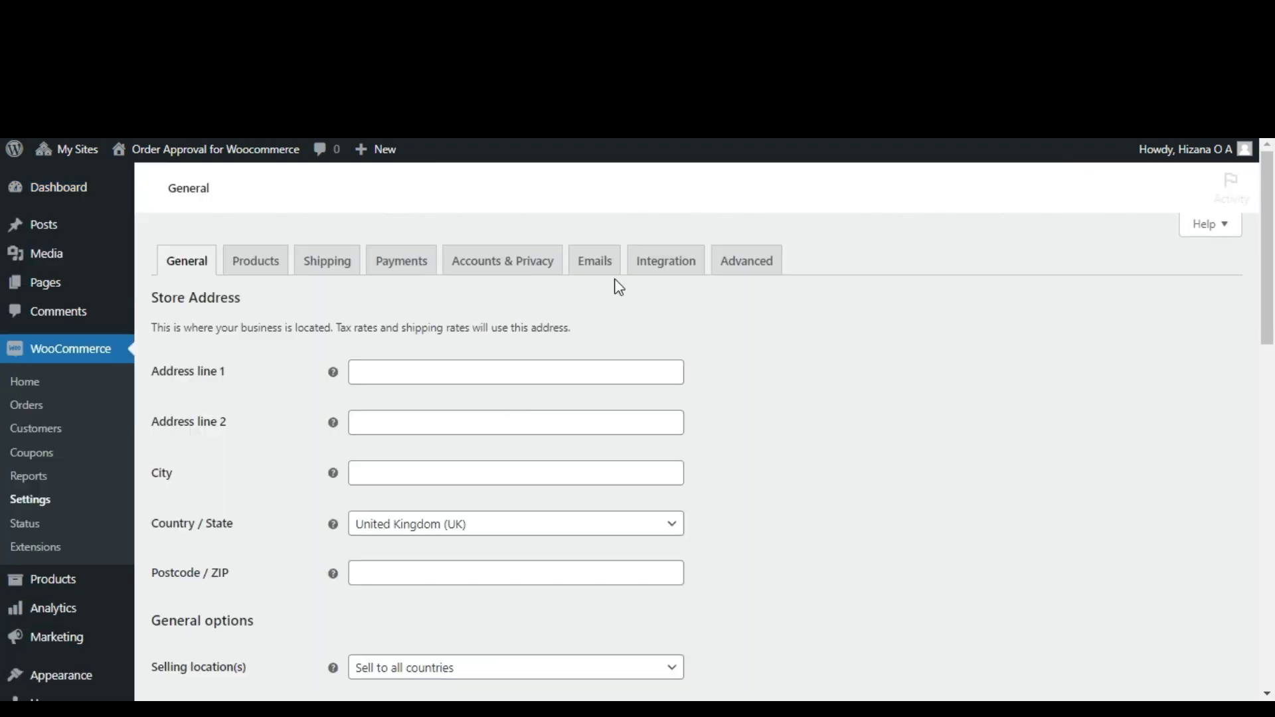
{"action": "left_click", "coordinate": [402, 260]}
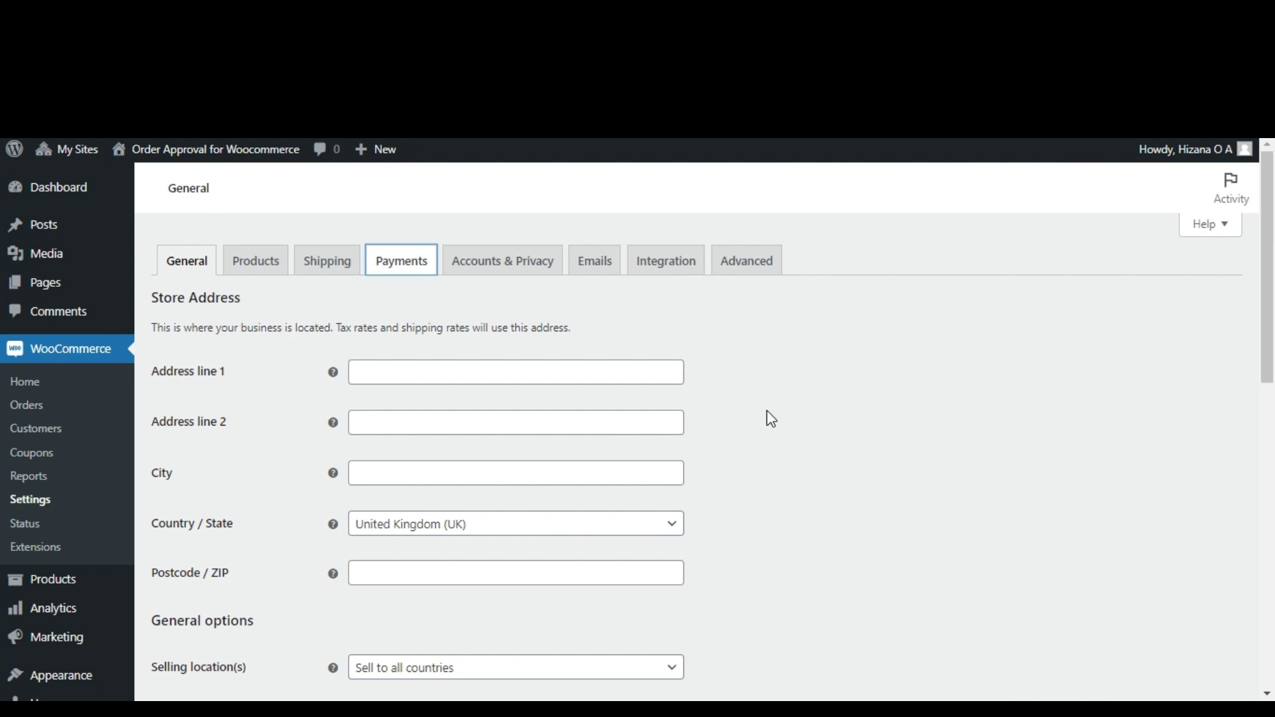
{"action": "scroll", "coordinate": [767, 412], "scroll_direction": "down", "scroll_amount": 5}
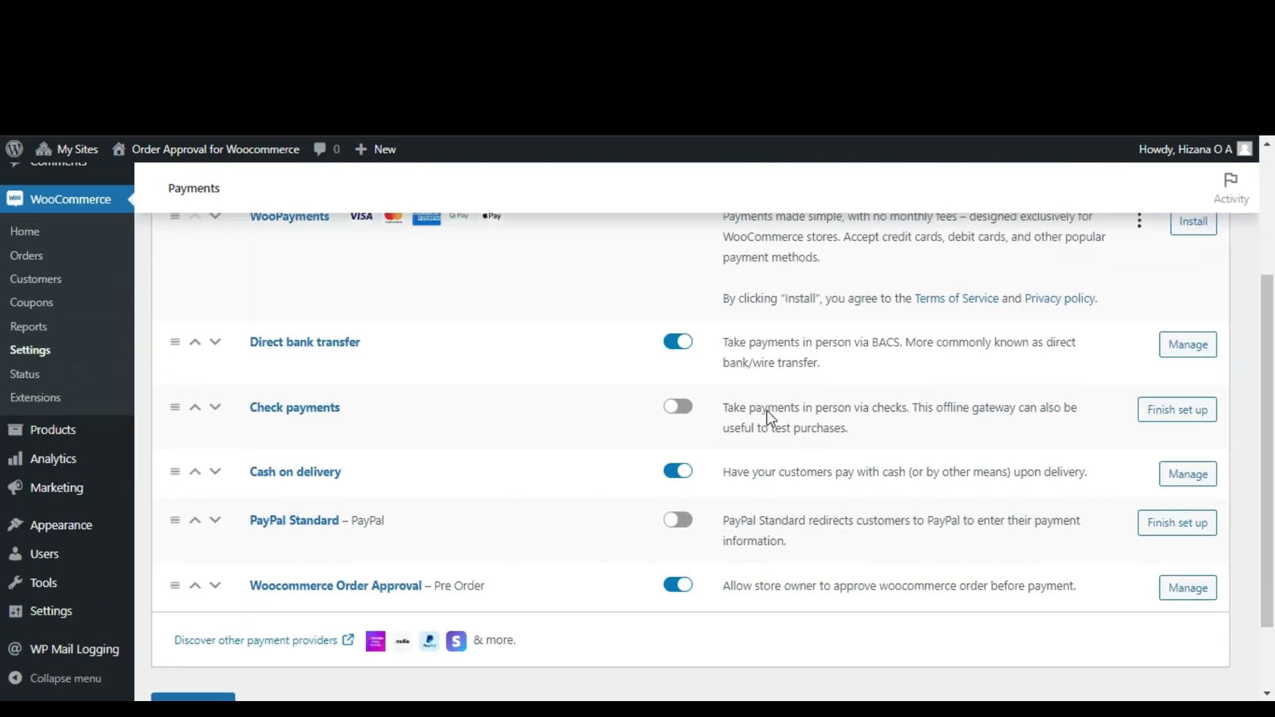
{"action": "left_click", "coordinate": [679, 491]}
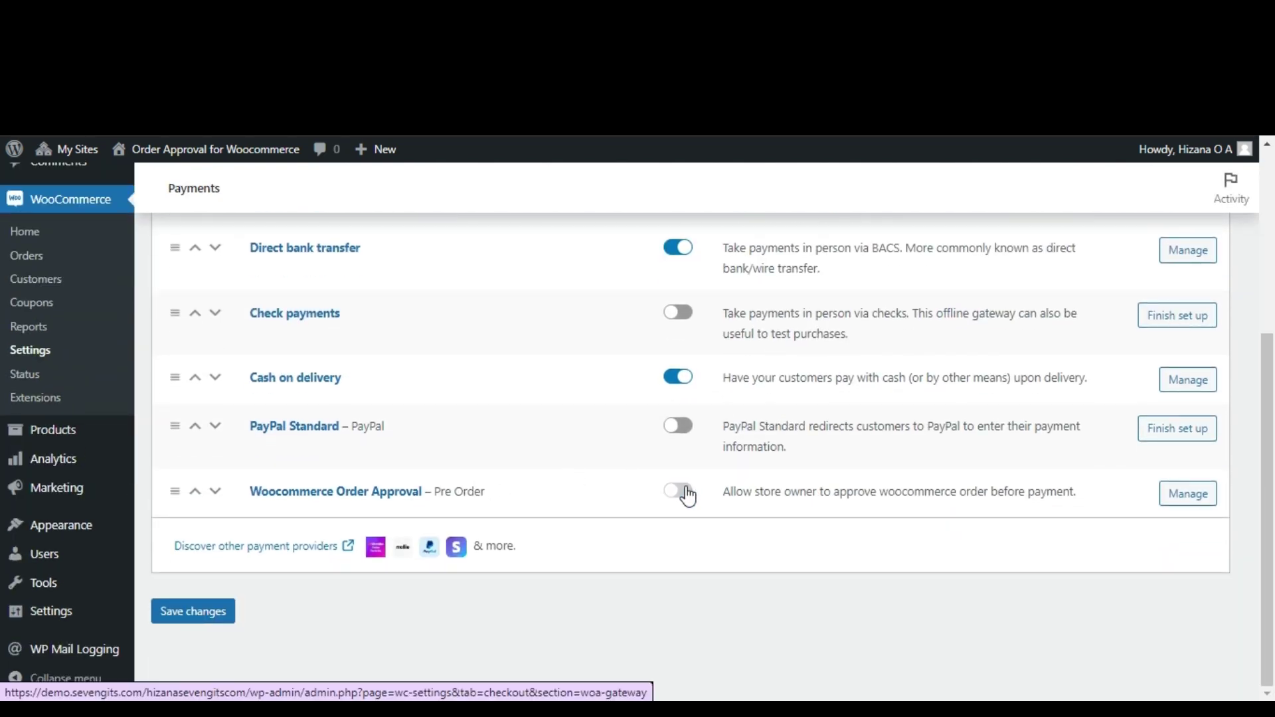
{"action": "left_click", "coordinate": [678, 492]}
{"action": "left_click", "coordinate": [1189, 493]}
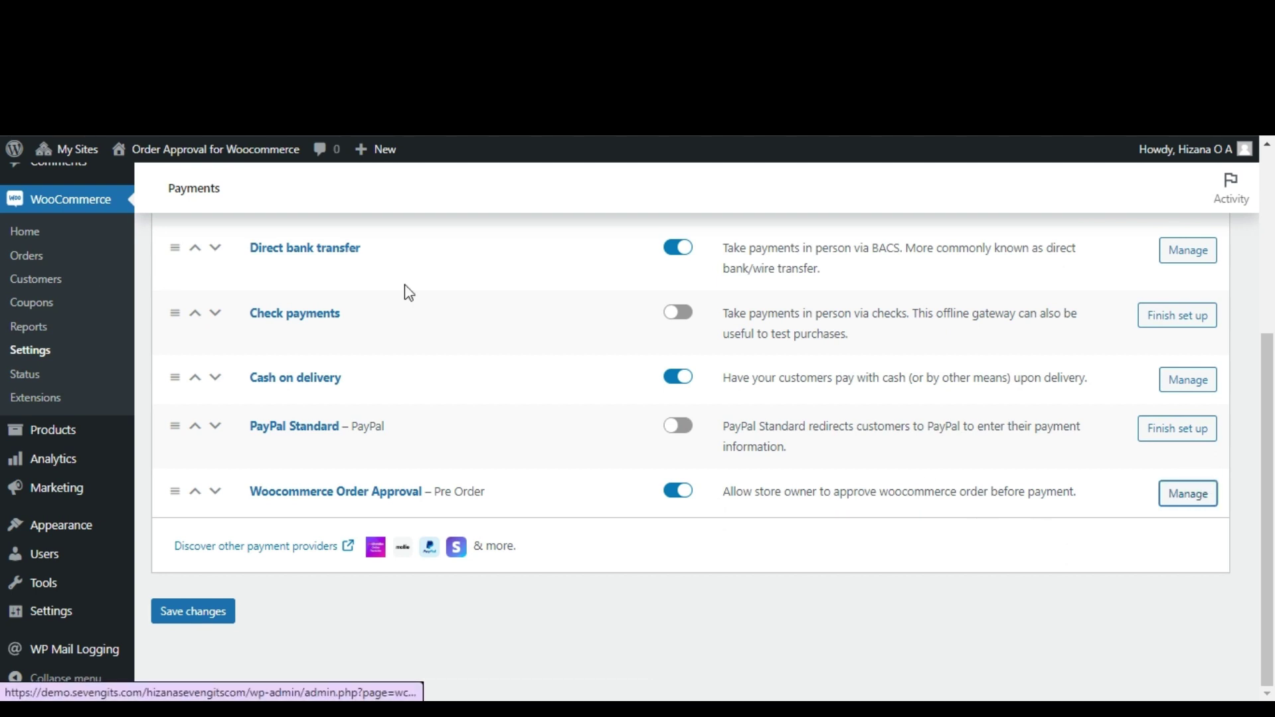
Retitle the gateway 'Pre Order approval' with description 'payment after approval' and save
{"action": "left_click_drag", "start_coordinate": [408, 425], "coordinate": [341, 435]}
{"action": "type", "text": "Pre Order approval"}
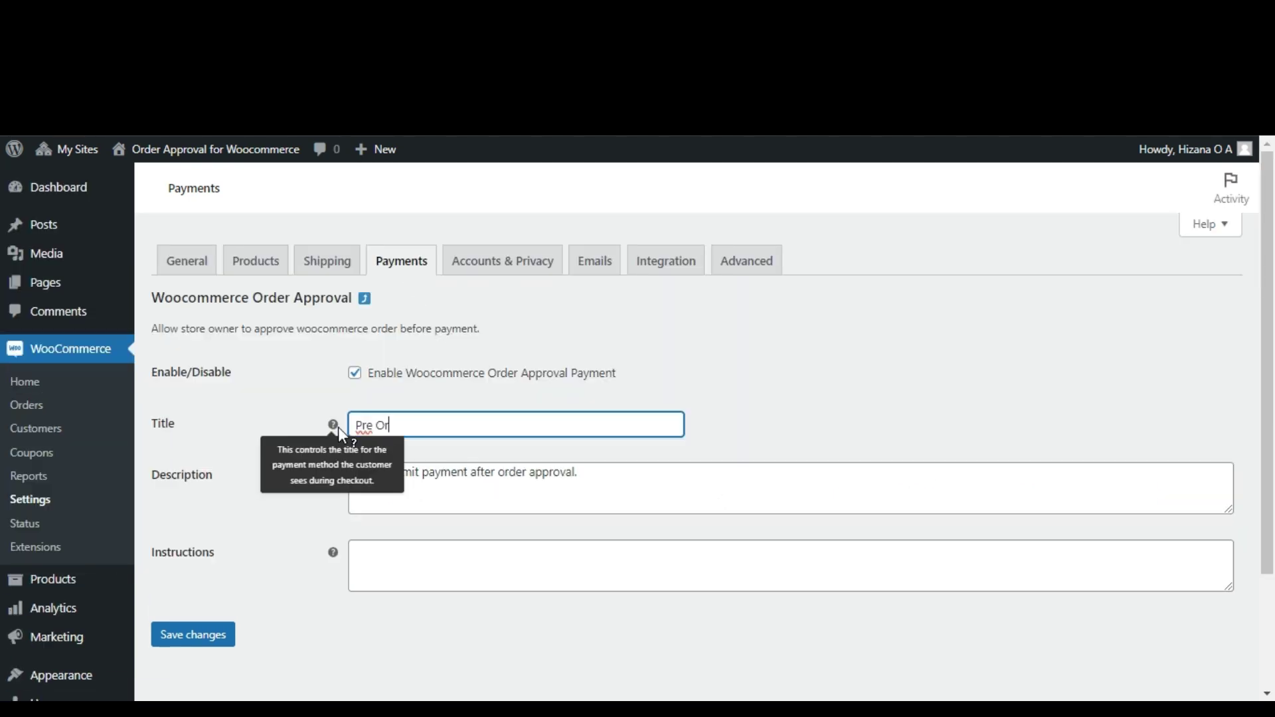
{"action": "left_click", "coordinate": [595, 487]}
{"action": "left_click_drag", "start_coordinate": [595, 487], "coordinate": [165, 493]}
{"action": "type", "text": "payment after approval"}
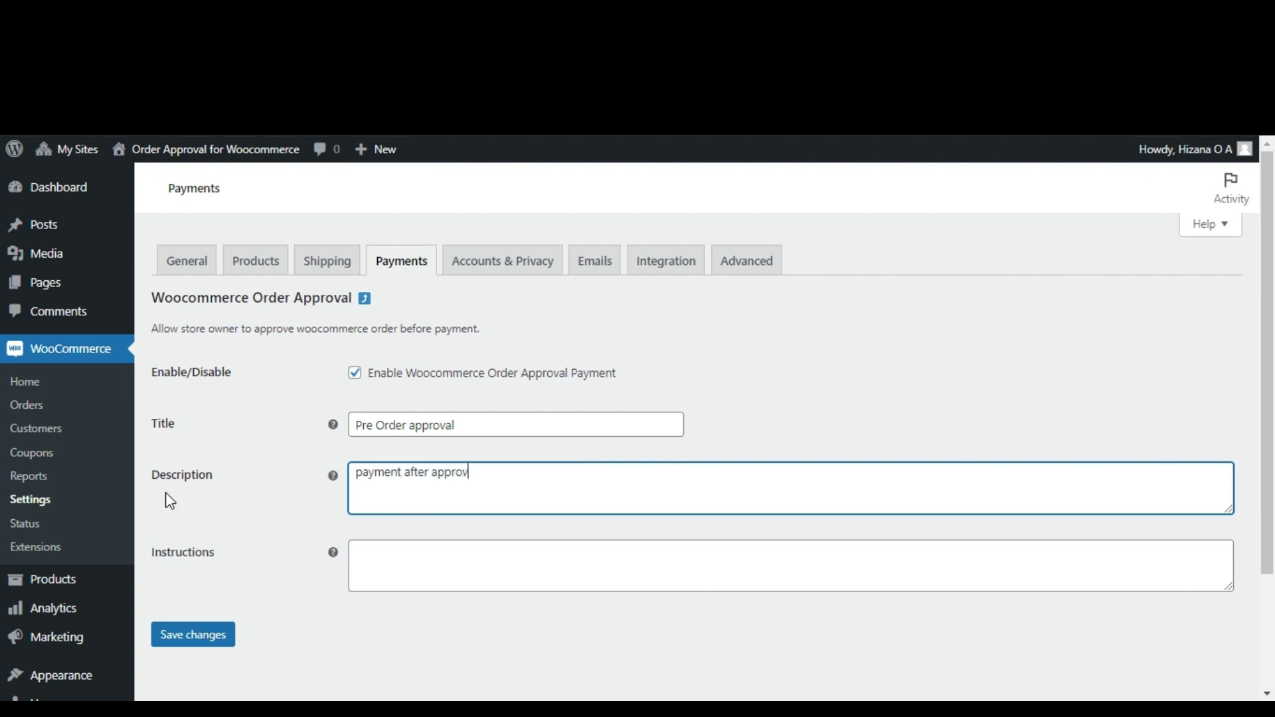
{"action": "left_click", "coordinate": [211, 638]}
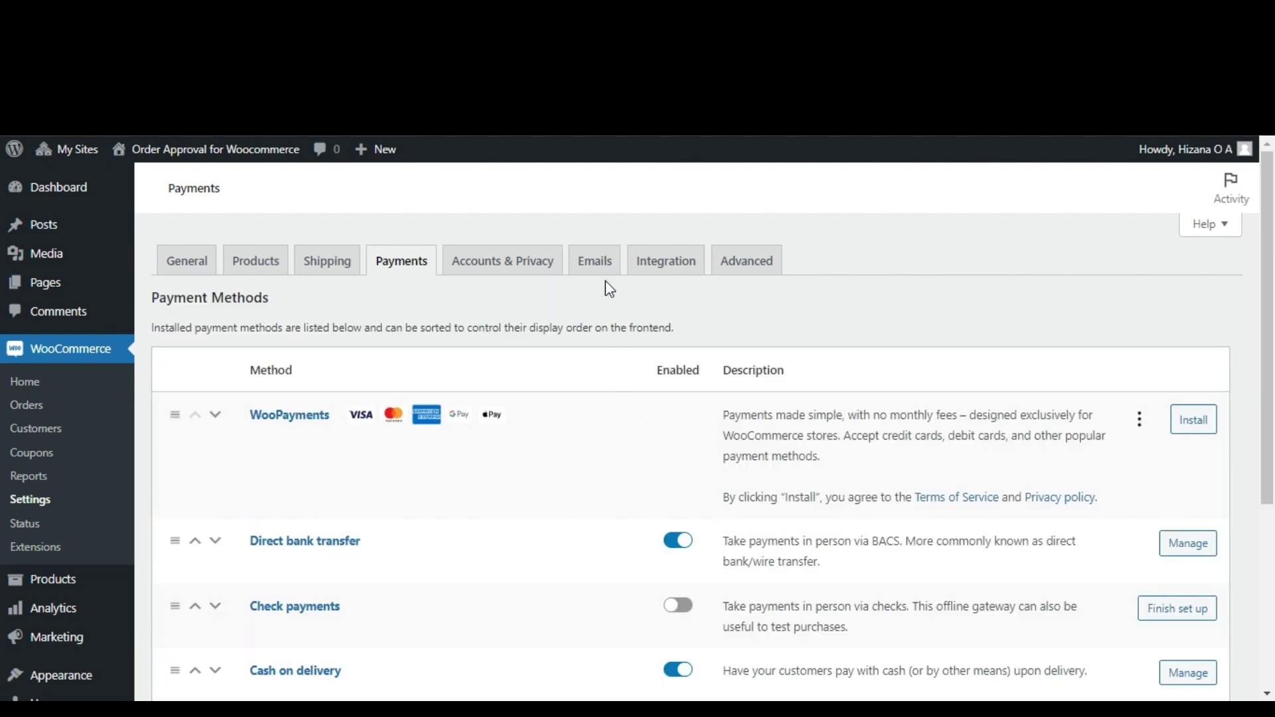
{"action": "scroll", "coordinate": [516, 285], "scroll_direction": "down", "scroll_amount": 5}
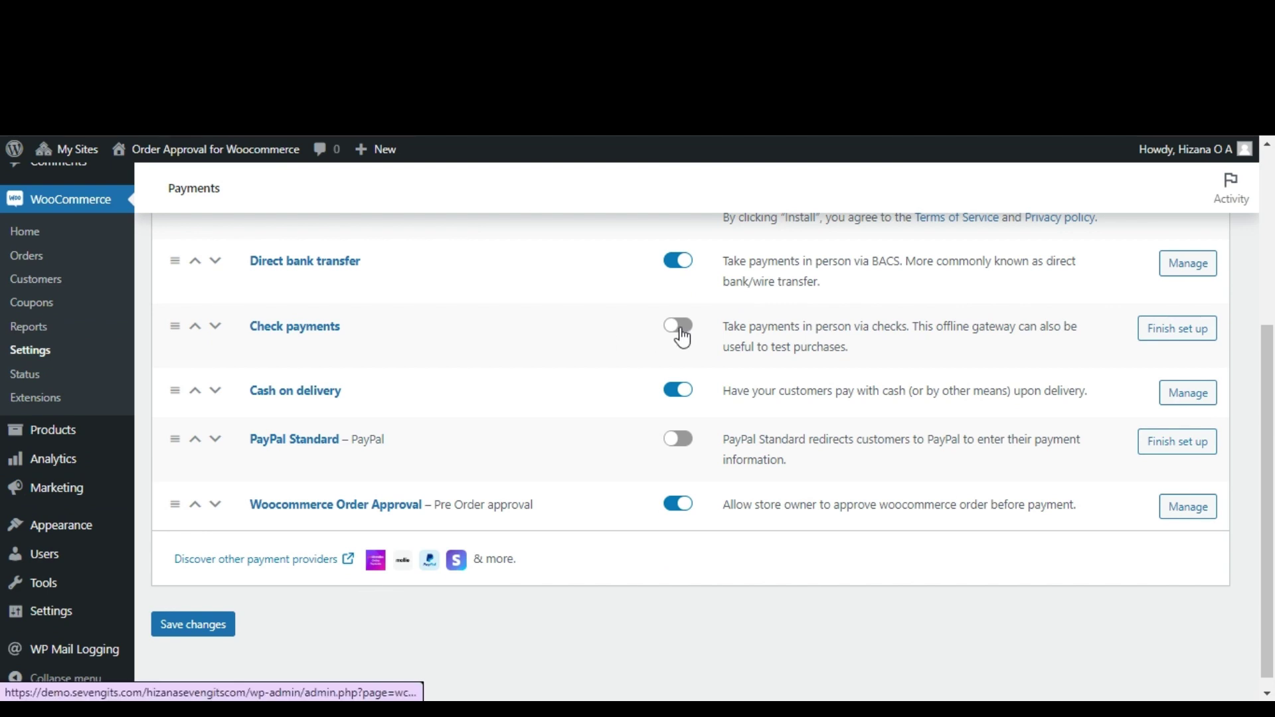
{"action": "left_click", "coordinate": [681, 334]}
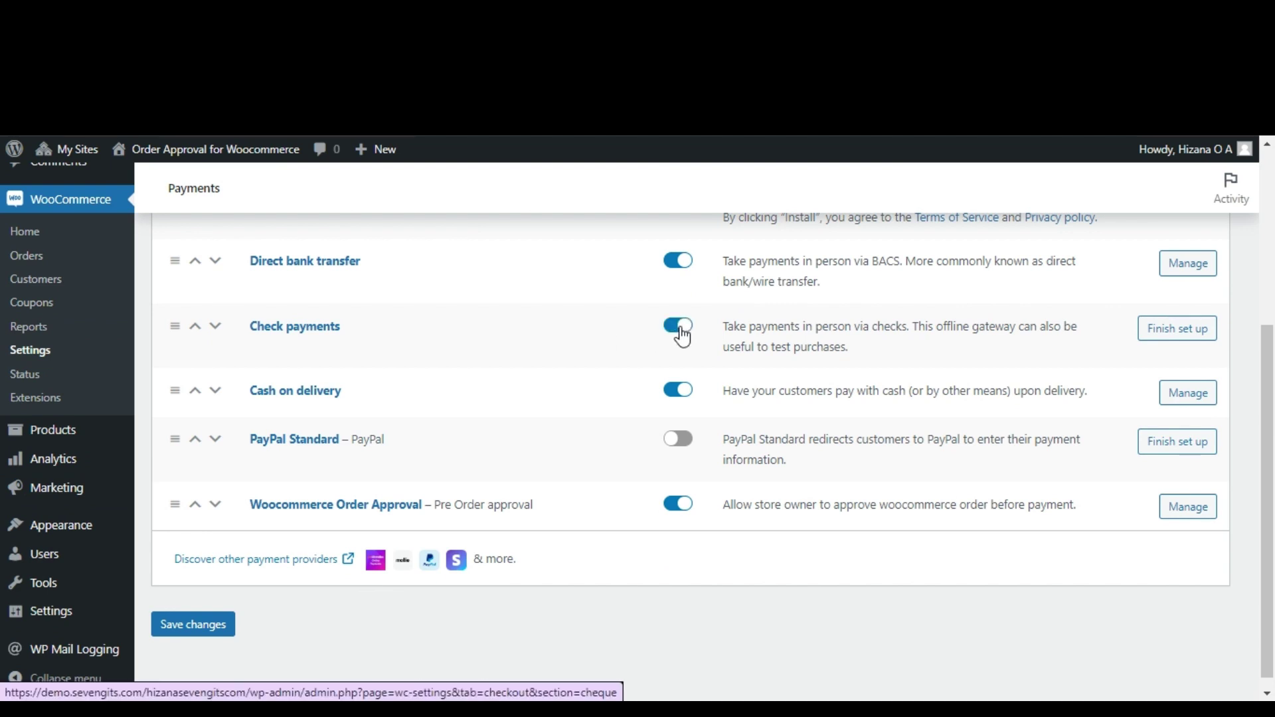
{"action": "left_click", "coordinate": [680, 330]}
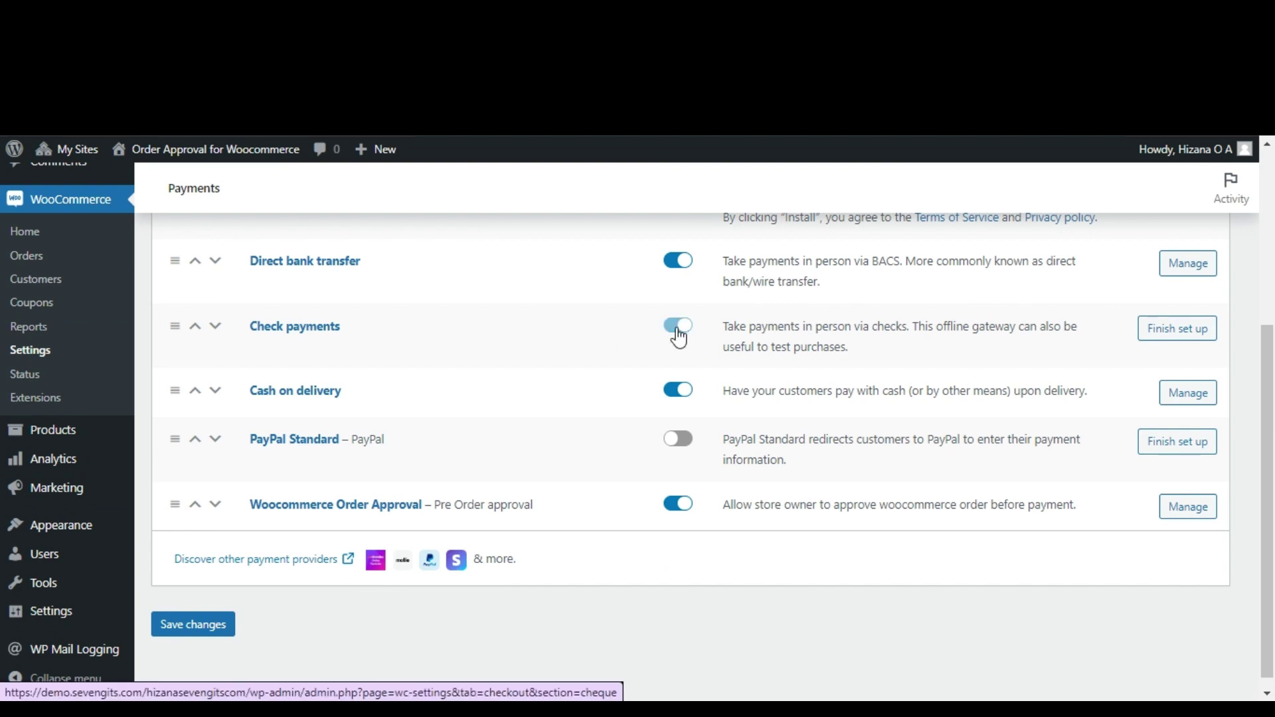
{"action": "left_click", "coordinate": [204, 631]}
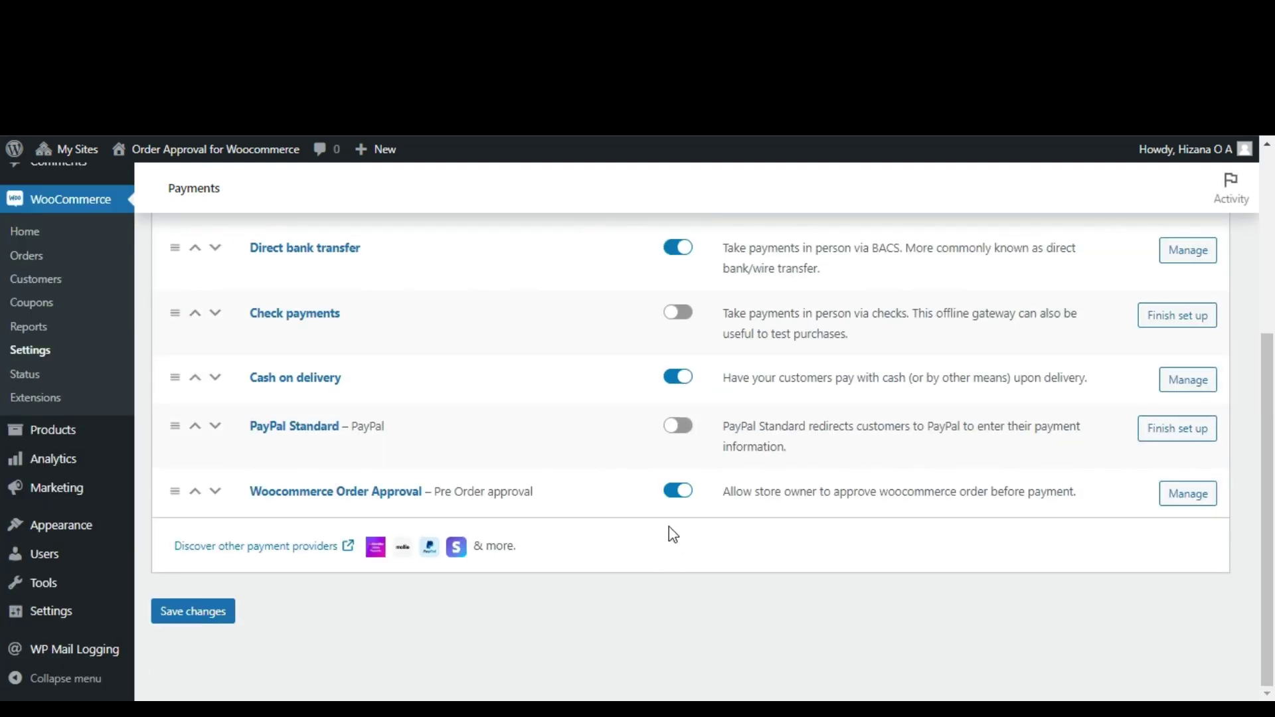
{"action": "scroll", "coordinate": [674, 505], "scroll_direction": "up", "scroll_amount": 4}
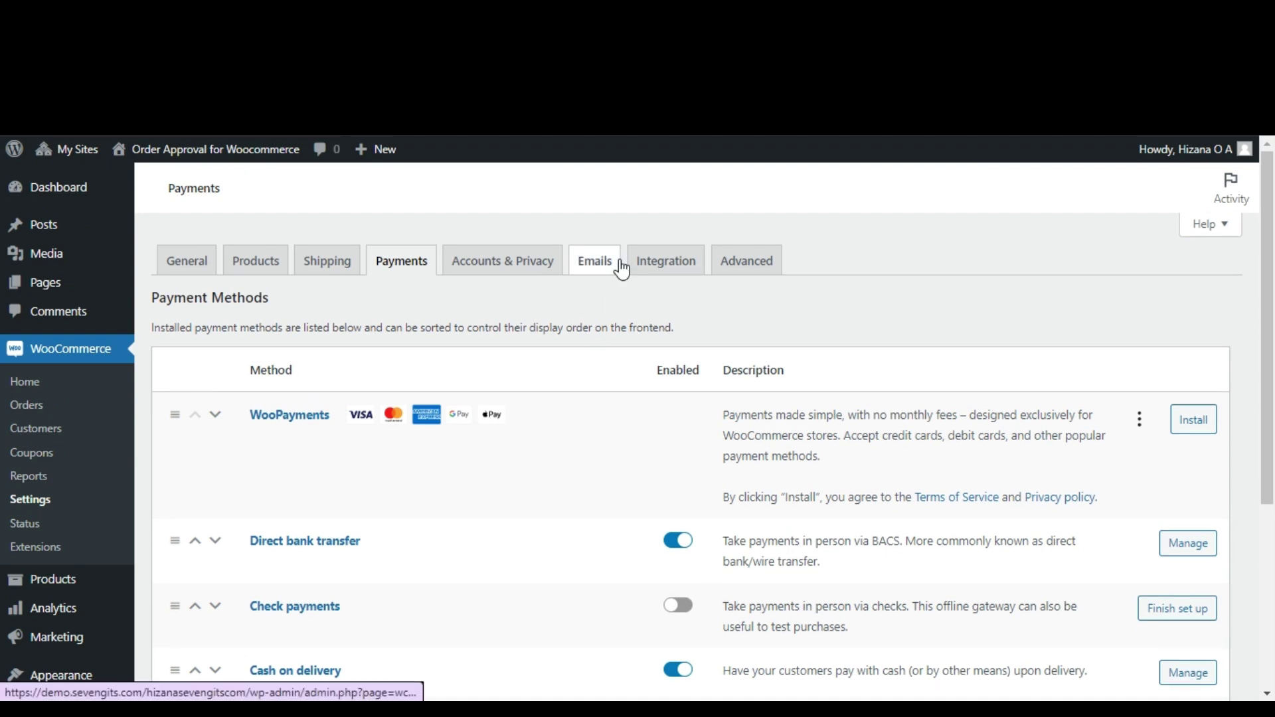
Review the Pre order, Admin Pre order, Order approved and Order rejected emails on the Emails tab
{"action": "left_click", "coordinate": [621, 269]}
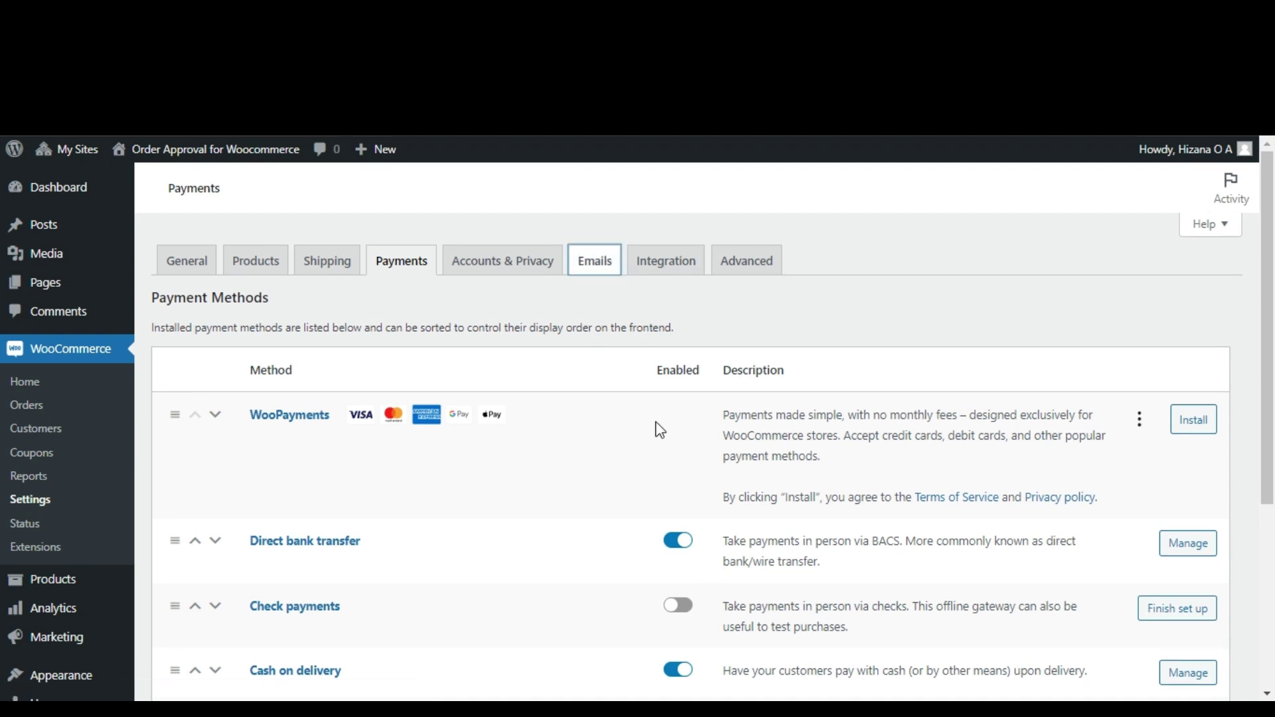
{"action": "scroll", "coordinate": [659, 430], "scroll_direction": "down", "scroll_amount": 10}
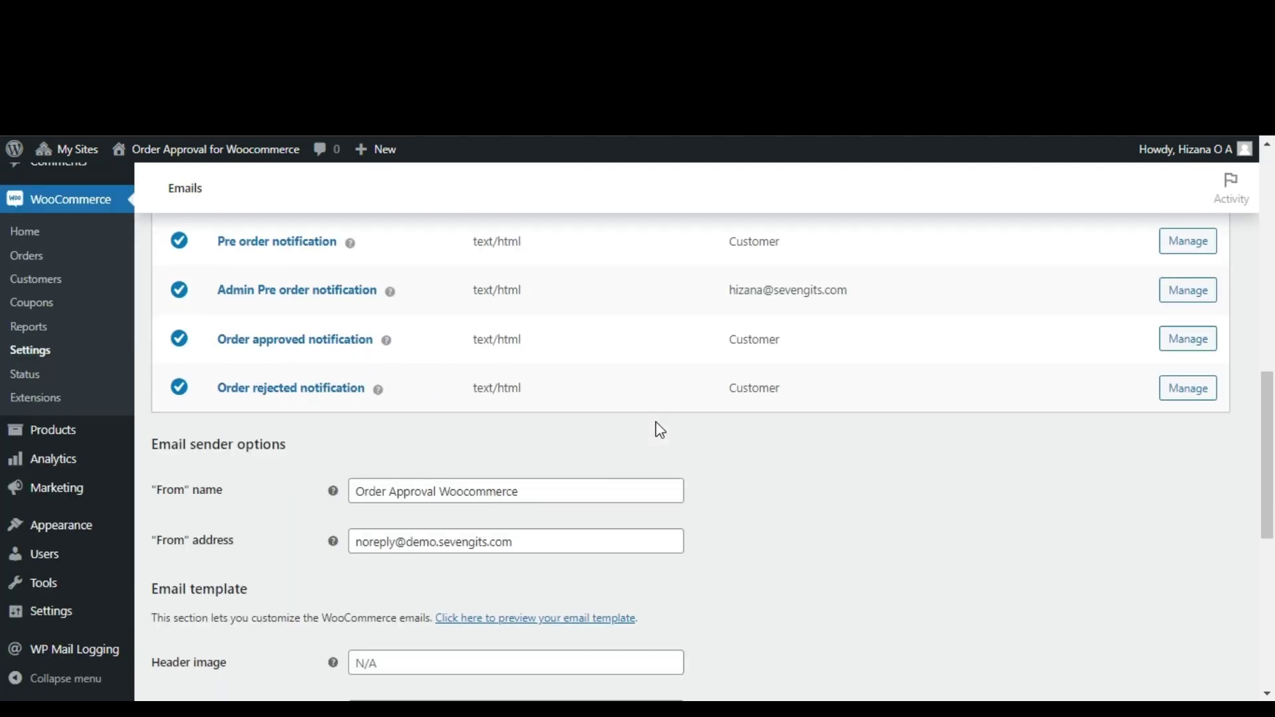
{"action": "scroll", "coordinate": [660, 429], "scroll_direction": "up", "scroll_amount": 1}
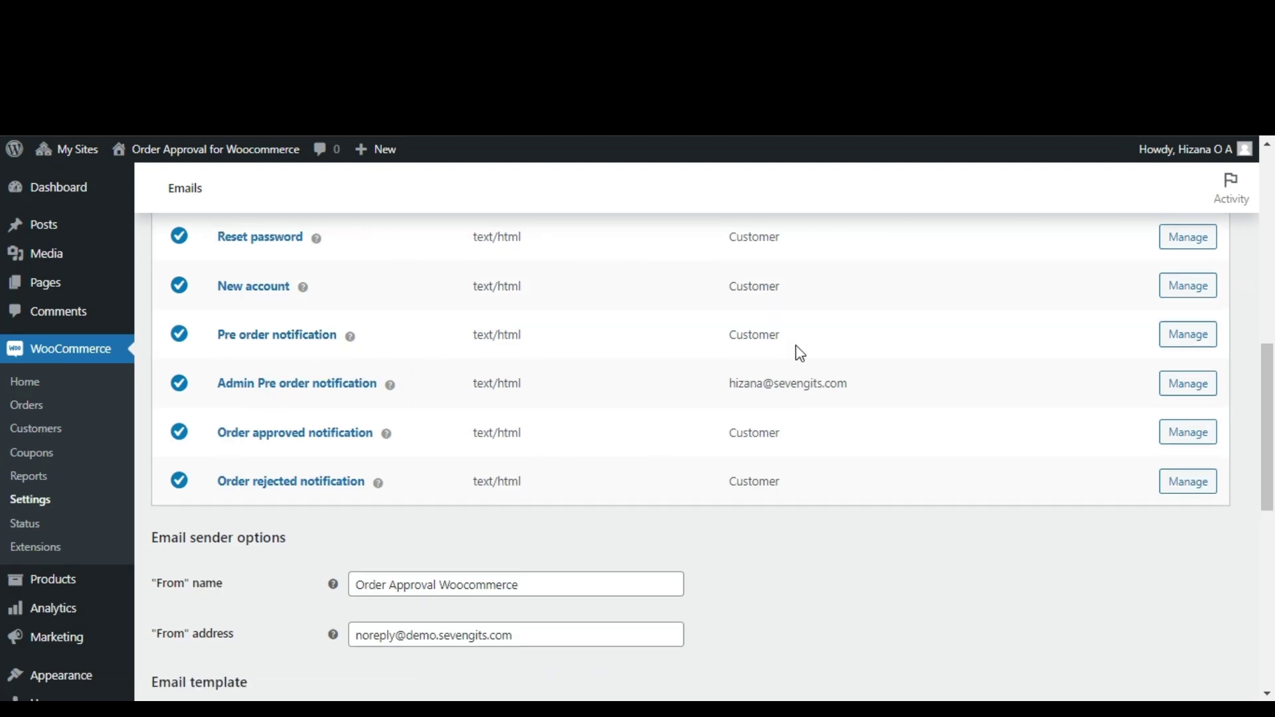
{"action": "mouse_move", "coordinate": [390, 392]}
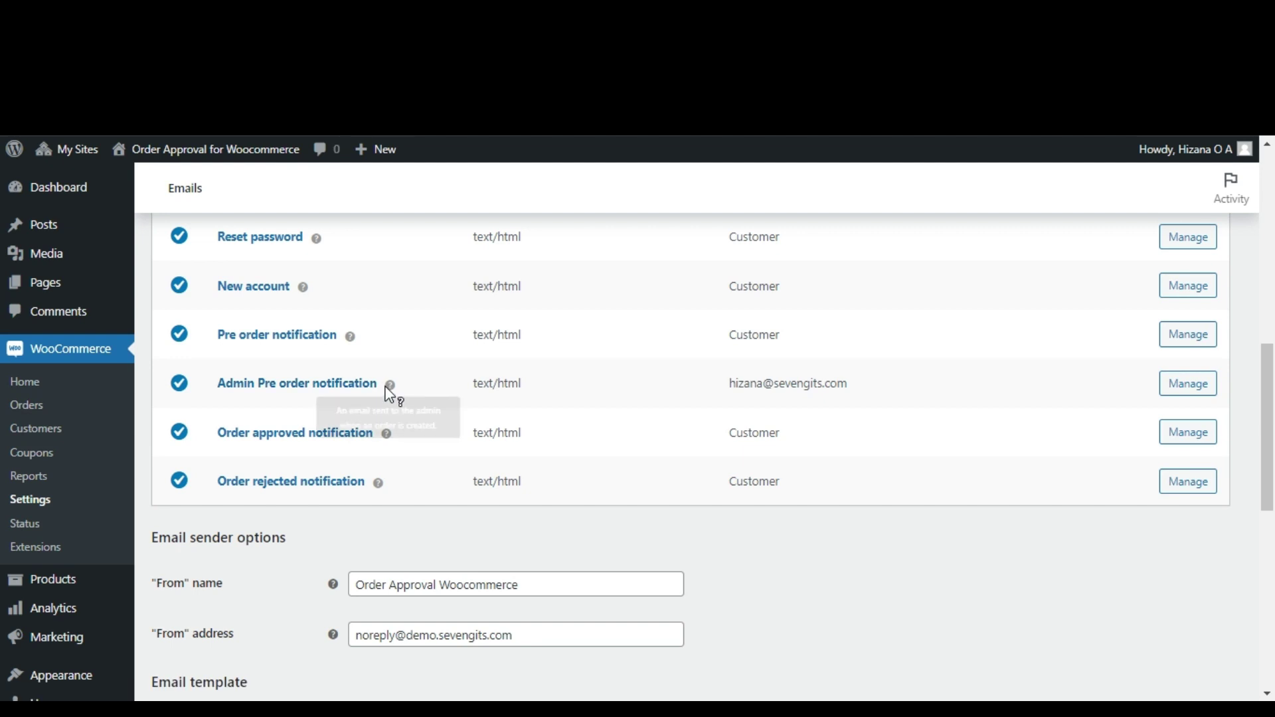
{"action": "mouse_move", "coordinate": [351, 335]}
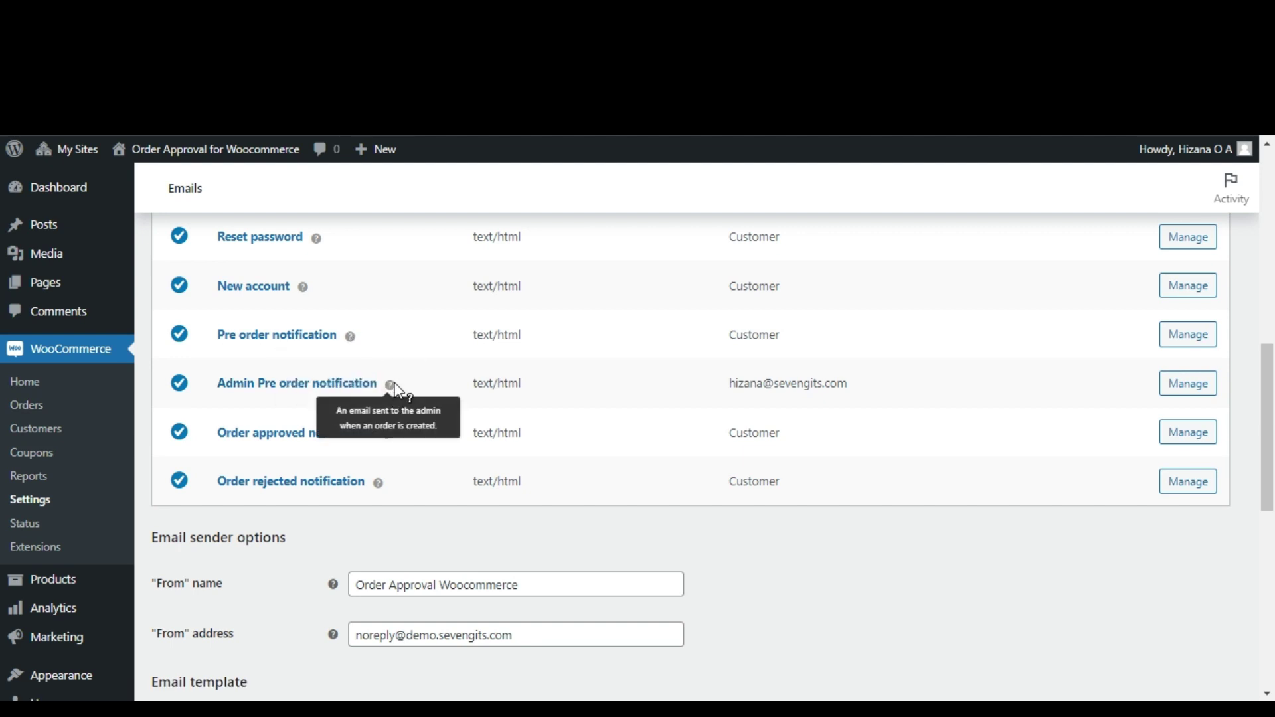
{"action": "mouse_move", "coordinate": [387, 440]}
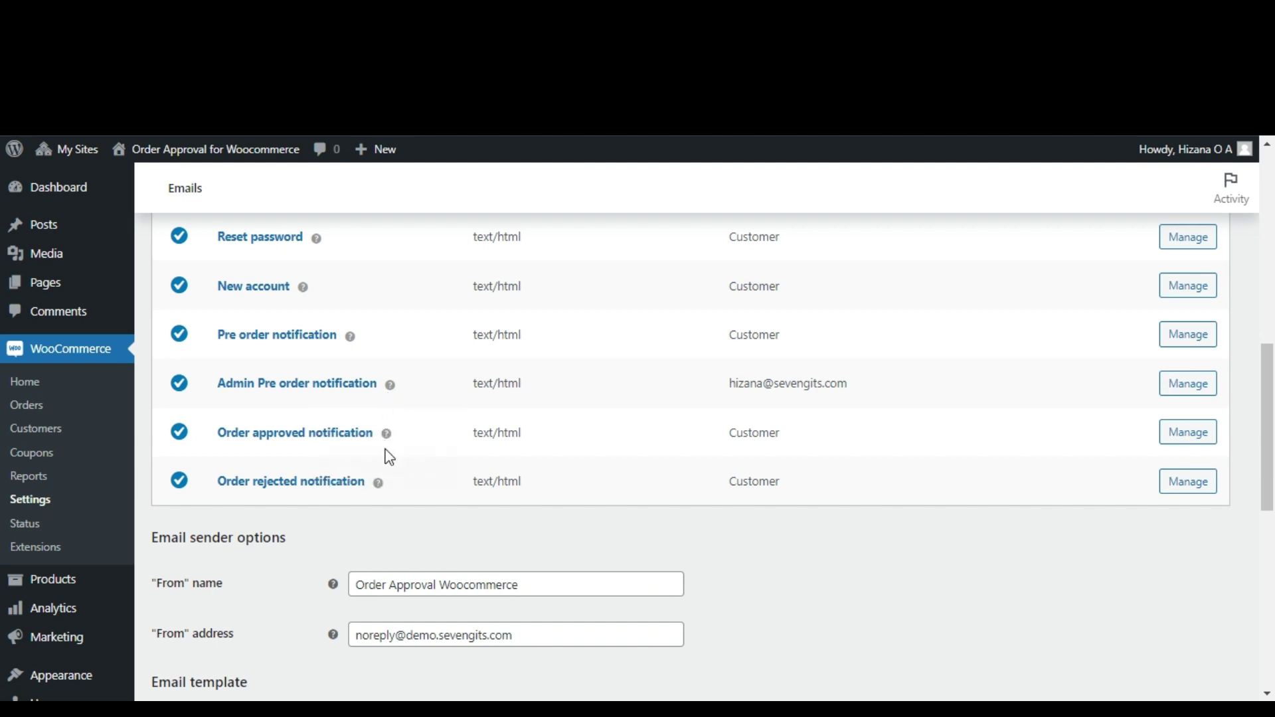
{"action": "mouse_move", "coordinate": [380, 488]}
Set the Order rejected email's subject to 'order approved' and heading to 'your order approved', then save
{"action": "left_click", "coordinate": [1187, 481]}
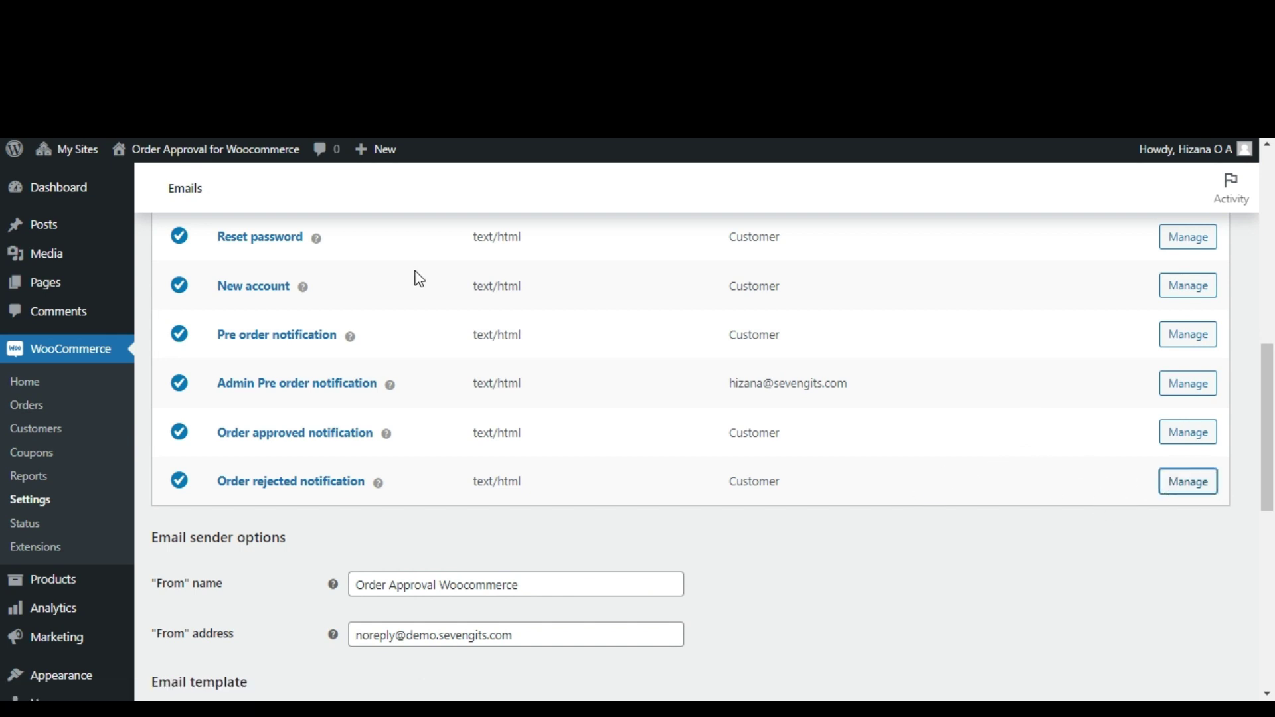
{"action": "left_click", "coordinate": [442, 334]}
{"action": "type", "text": "order appro"}
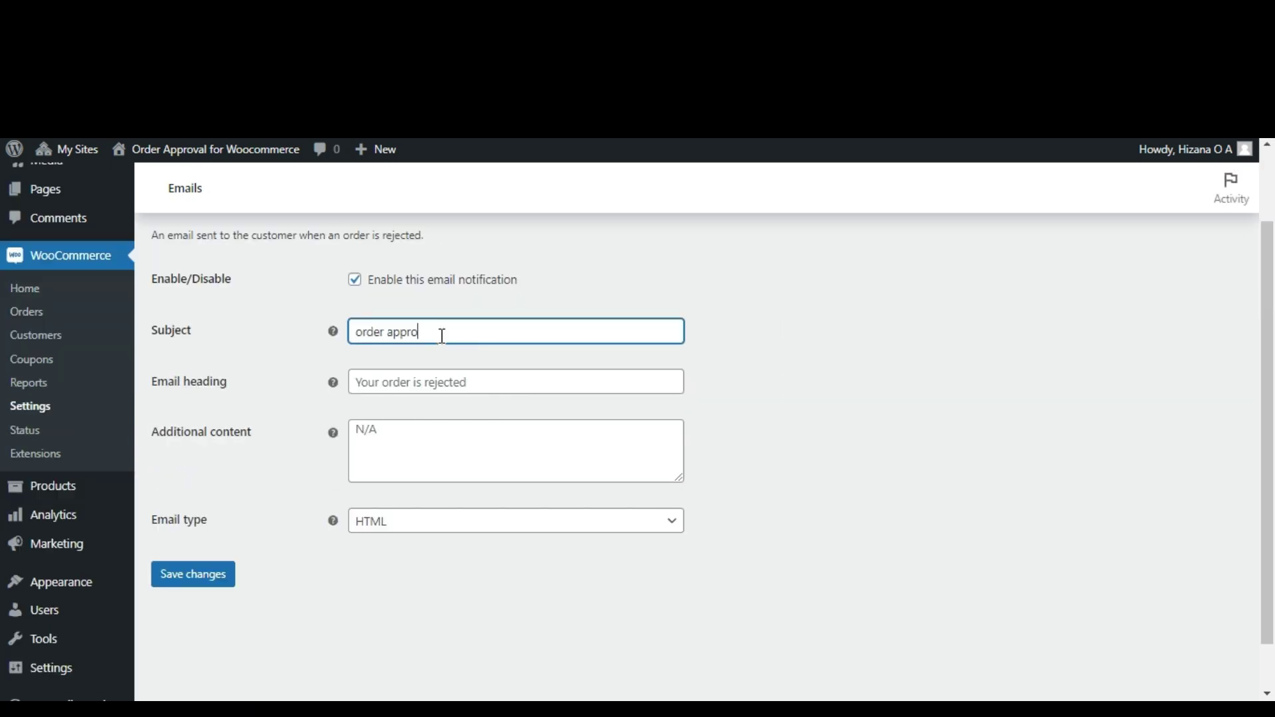
{"action": "type", "text": "ved"}
{"action": "left_click", "coordinate": [426, 383]}
{"action": "type", "text": "your order a"}
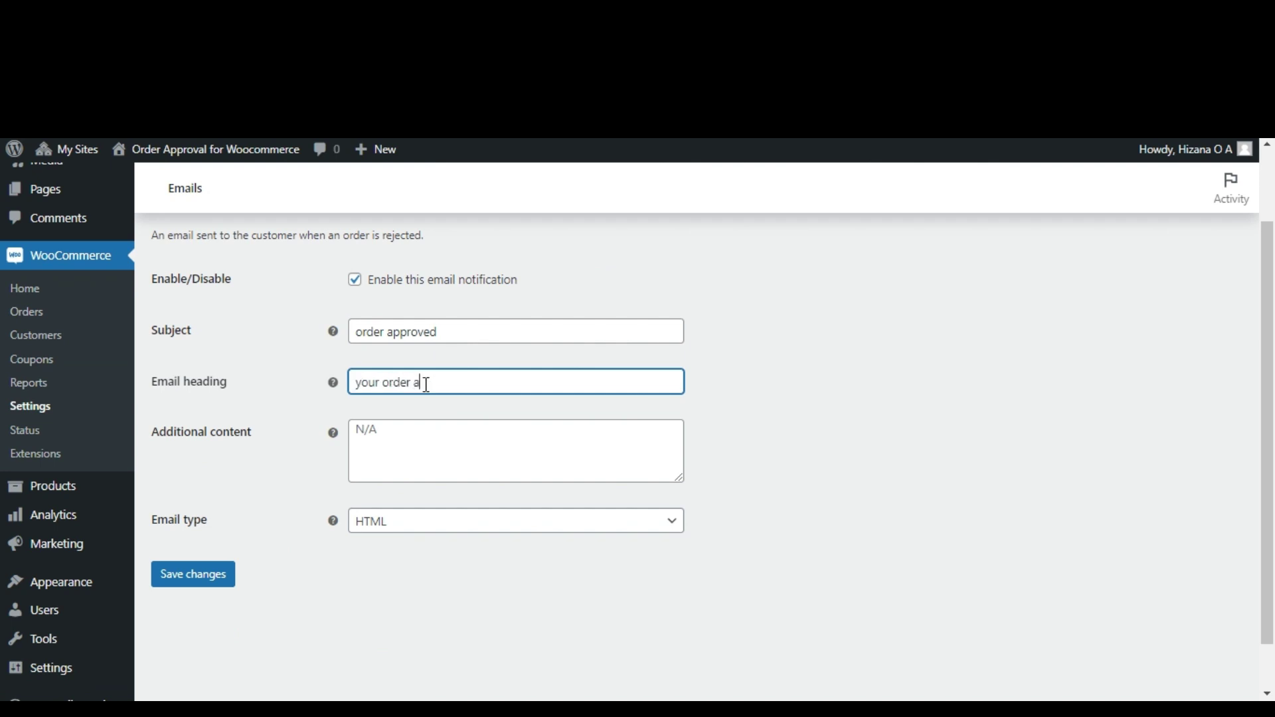
{"action": "type", "text": "pproved"}
{"action": "key", "text": "Return"}
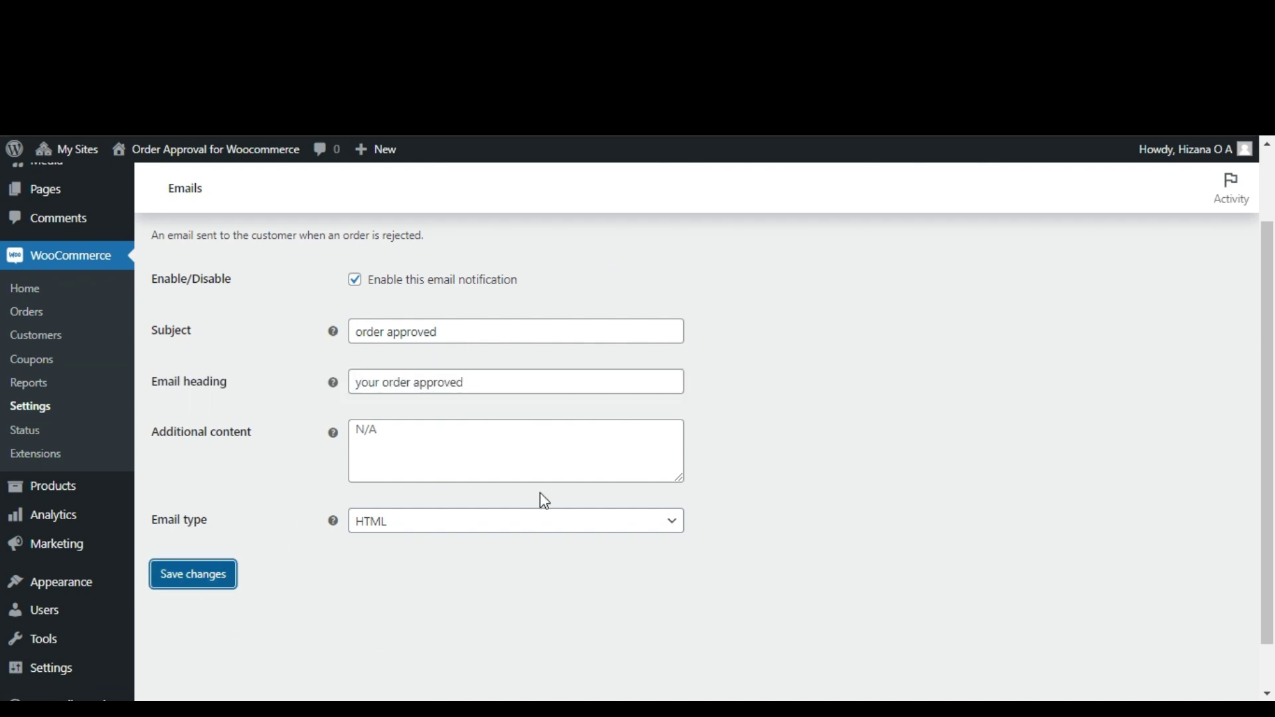